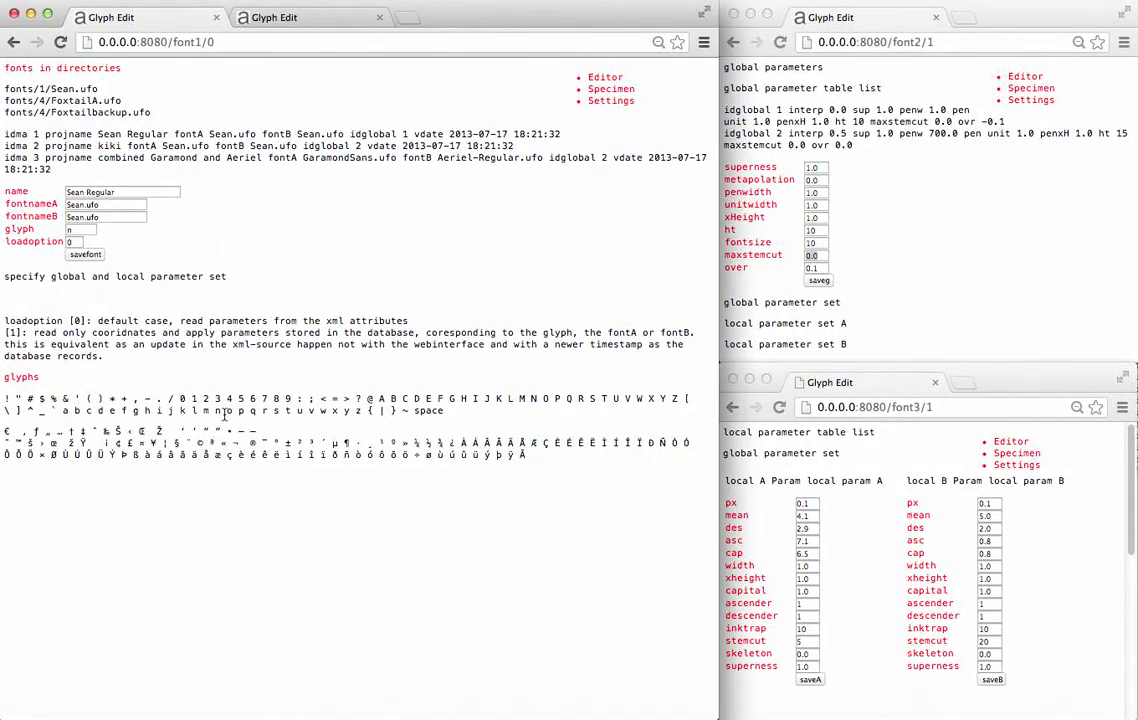
# Save the font settings for glyph n and open font A (Sean.ufo) in the glyph view
pyautogui.click(88, 255)
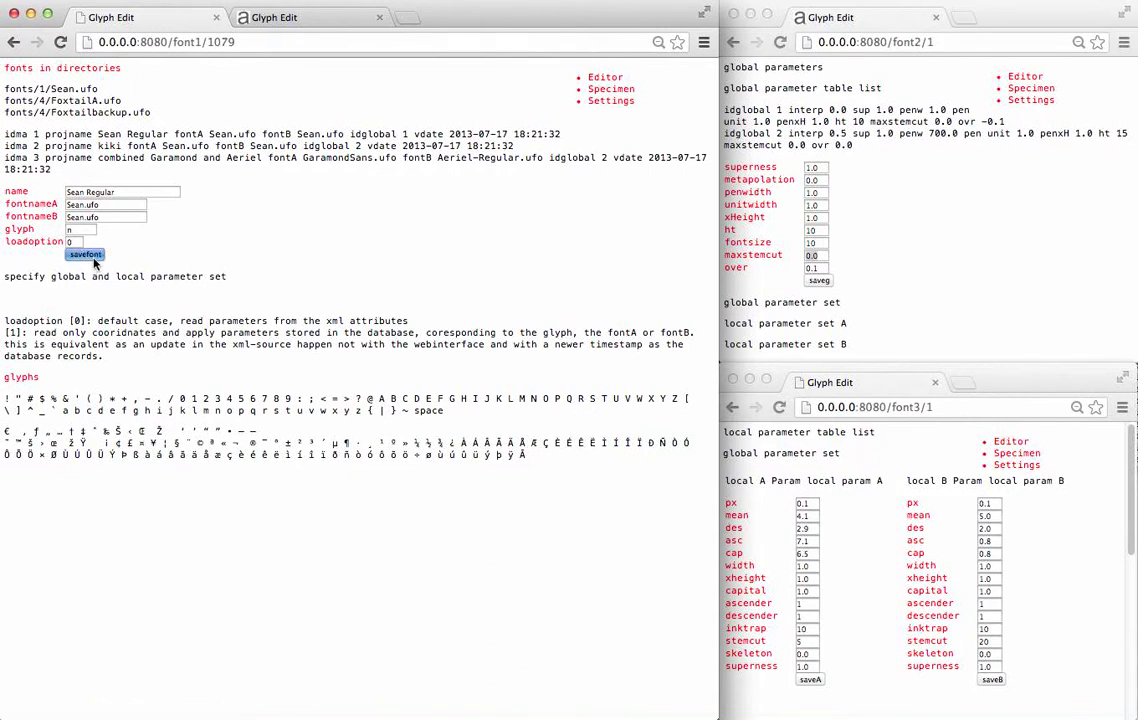
pyautogui.click(605, 79)
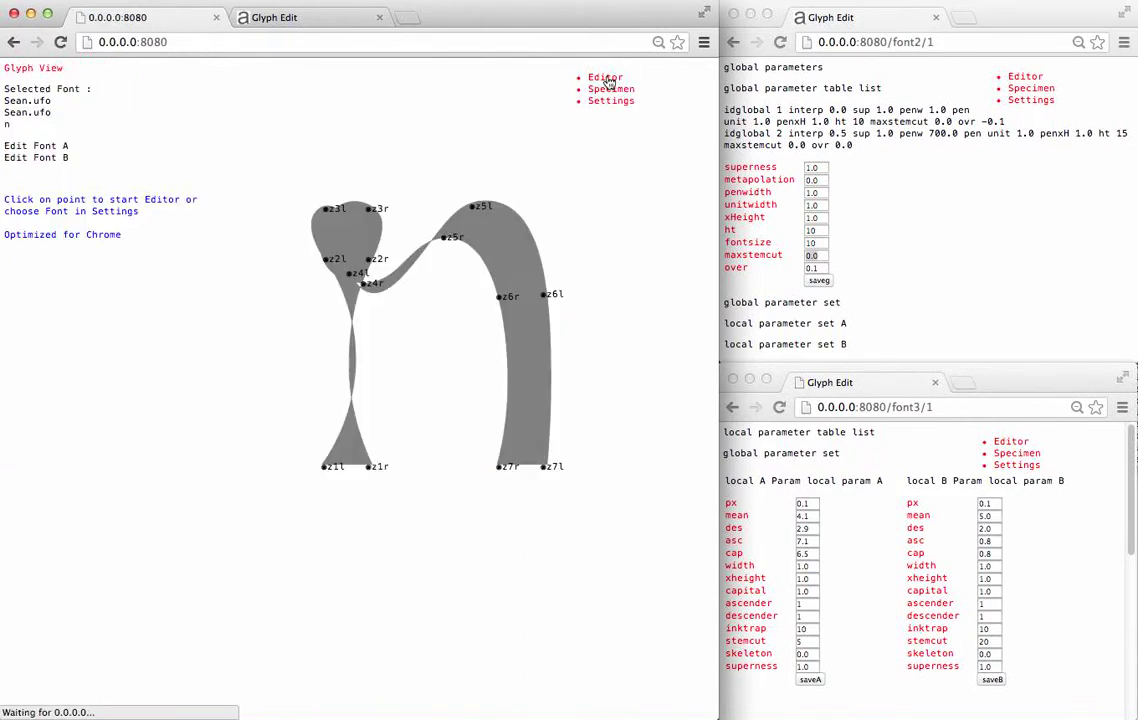
pyautogui.click(58, 146)
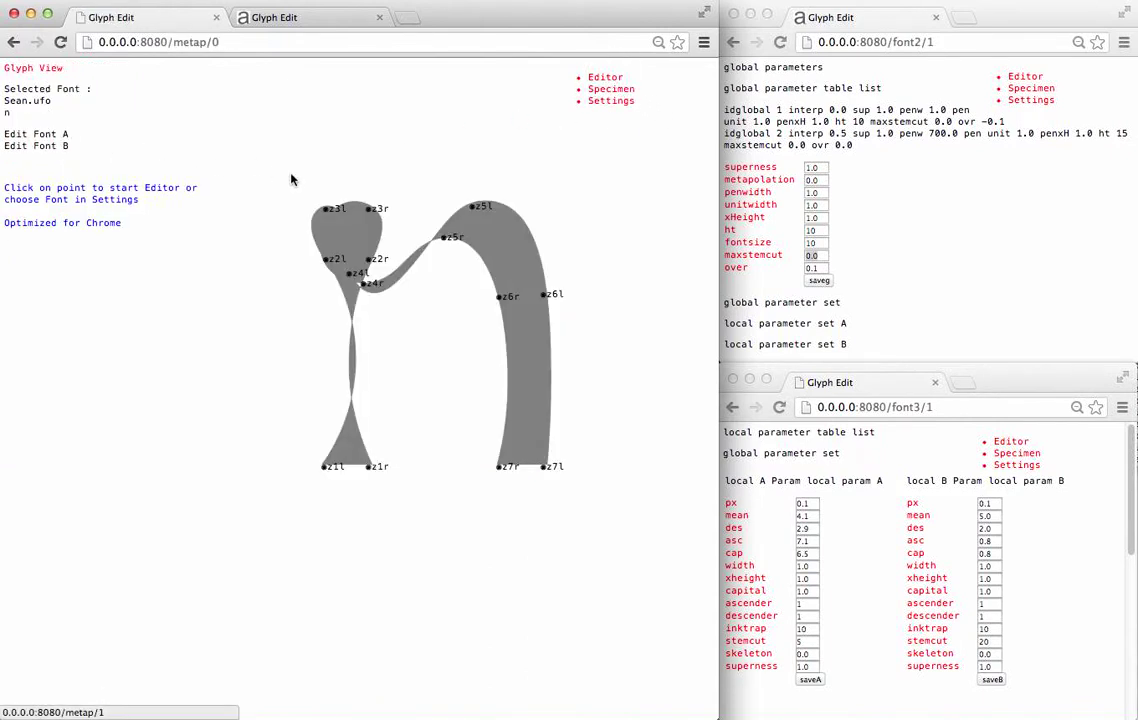
# Set startp to 1 on point z4r of the n
pyautogui.click(338, 214)
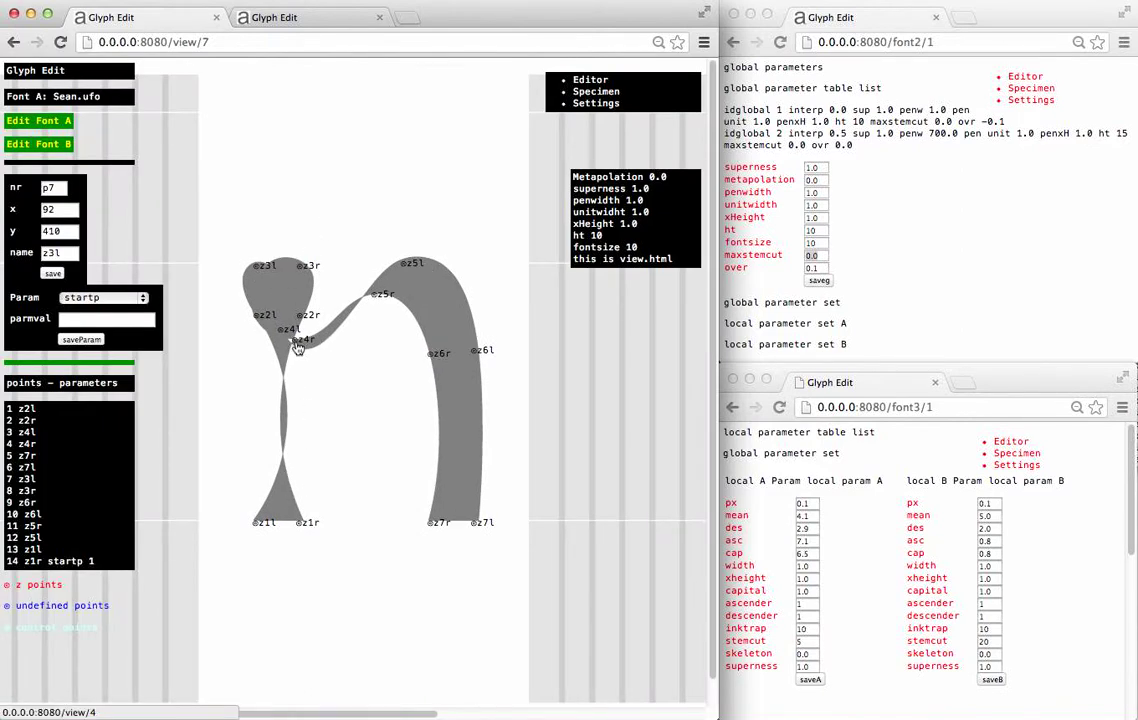
pyautogui.click(297, 347)
pyautogui.click(95, 320)
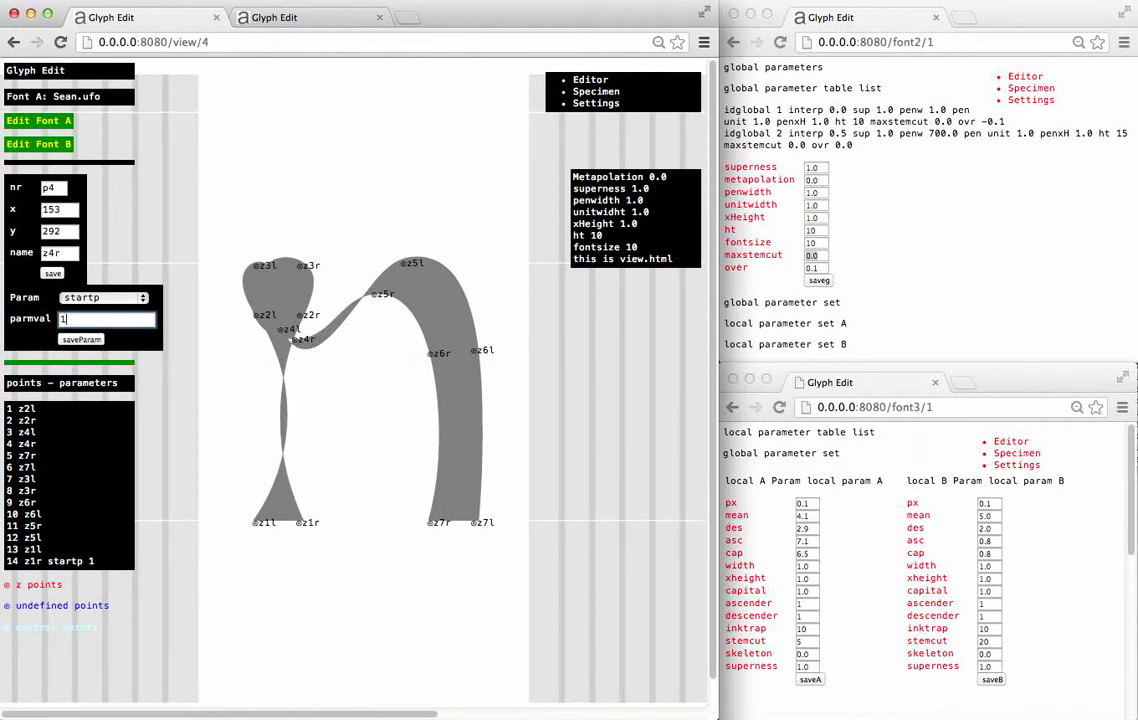
pyautogui.press('Return')
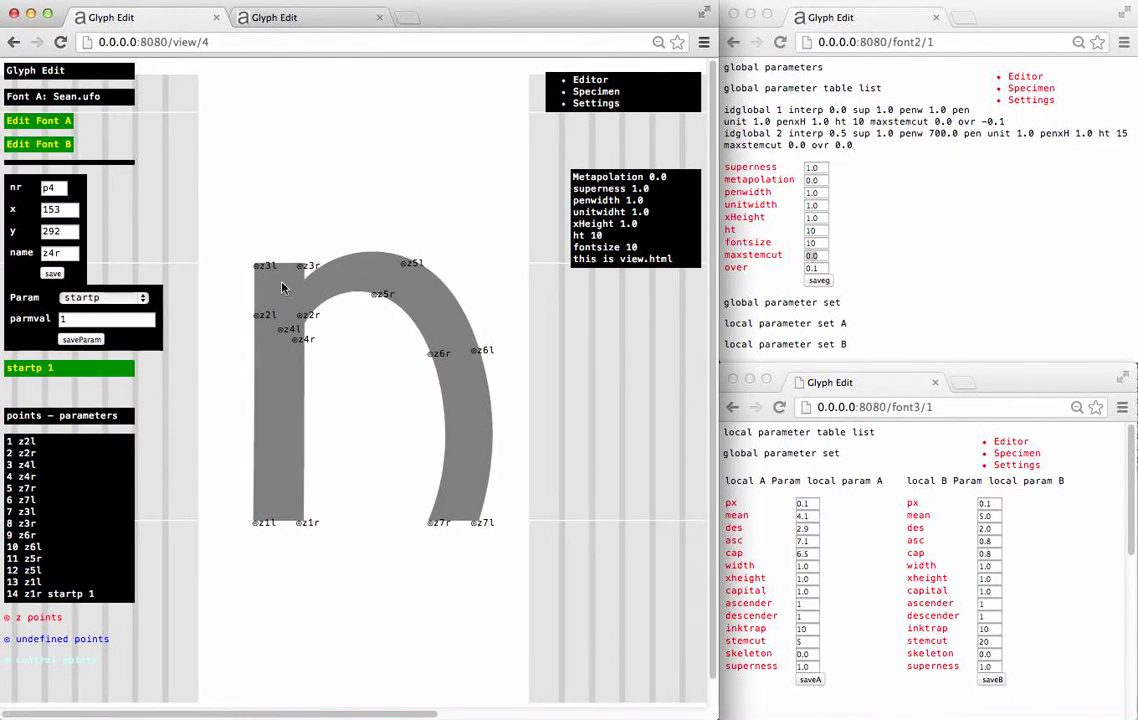
# Give point z6l of the n a downp value of 1
pyautogui.click(477, 357)
pyautogui.click(104, 297)
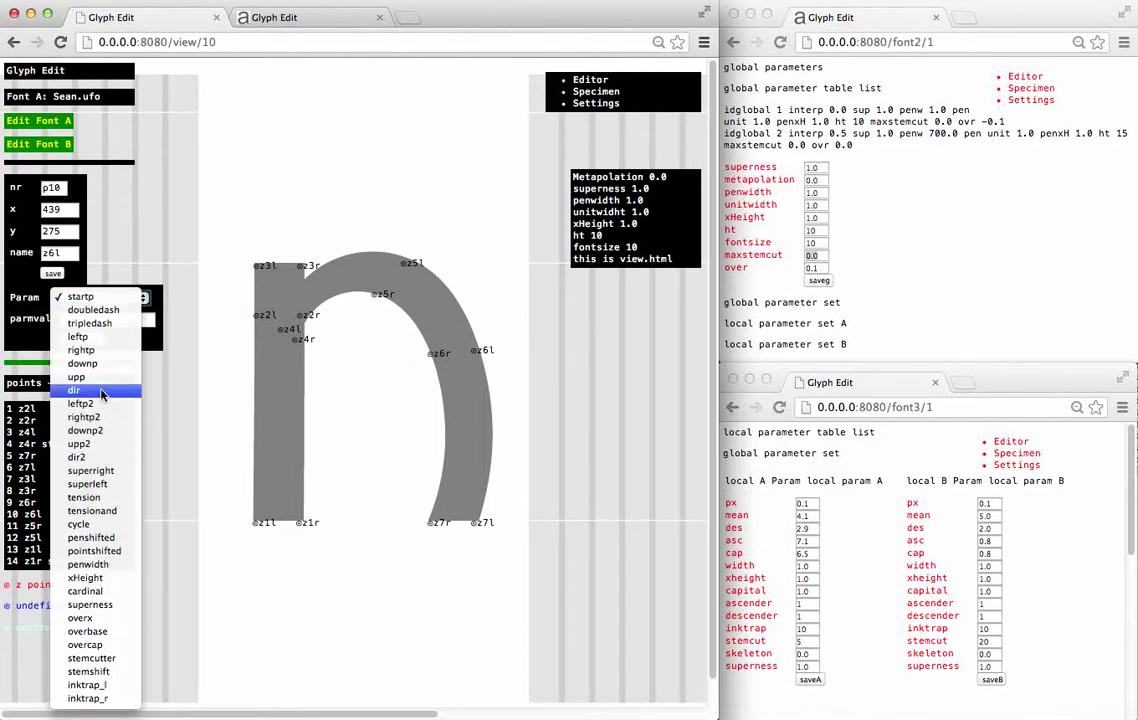
pyautogui.click(88, 363)
pyautogui.click(100, 319)
pyautogui.write('1')
pyautogui.click(96, 341)
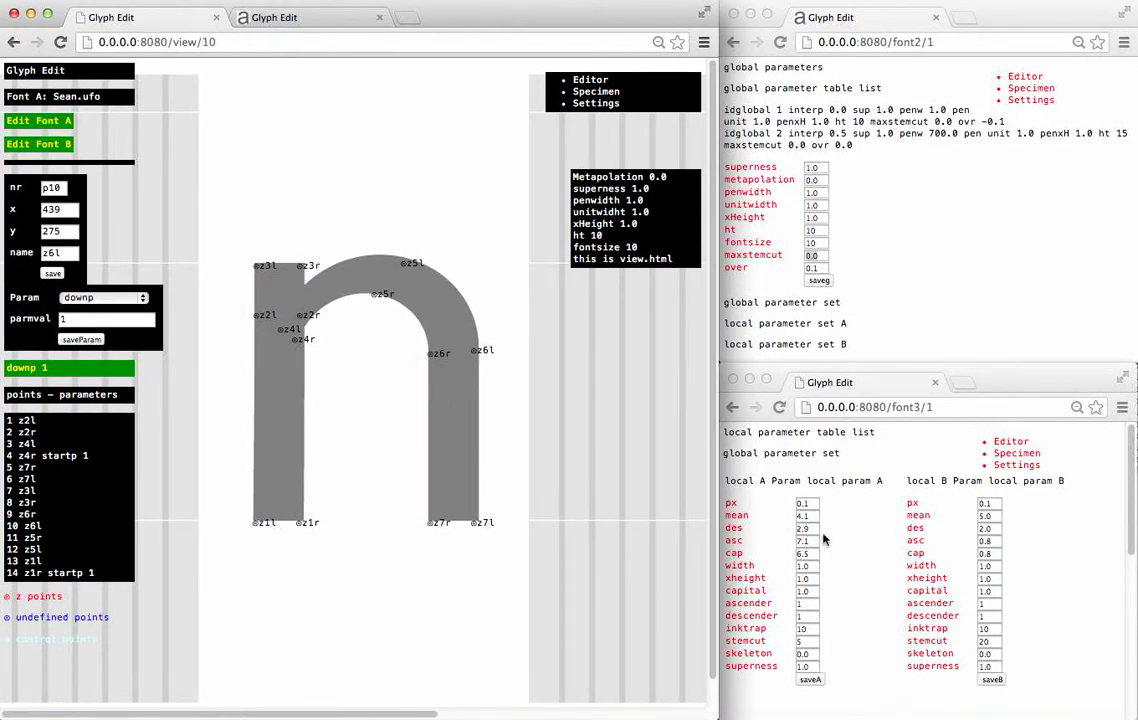
pyautogui.click(722, 455)
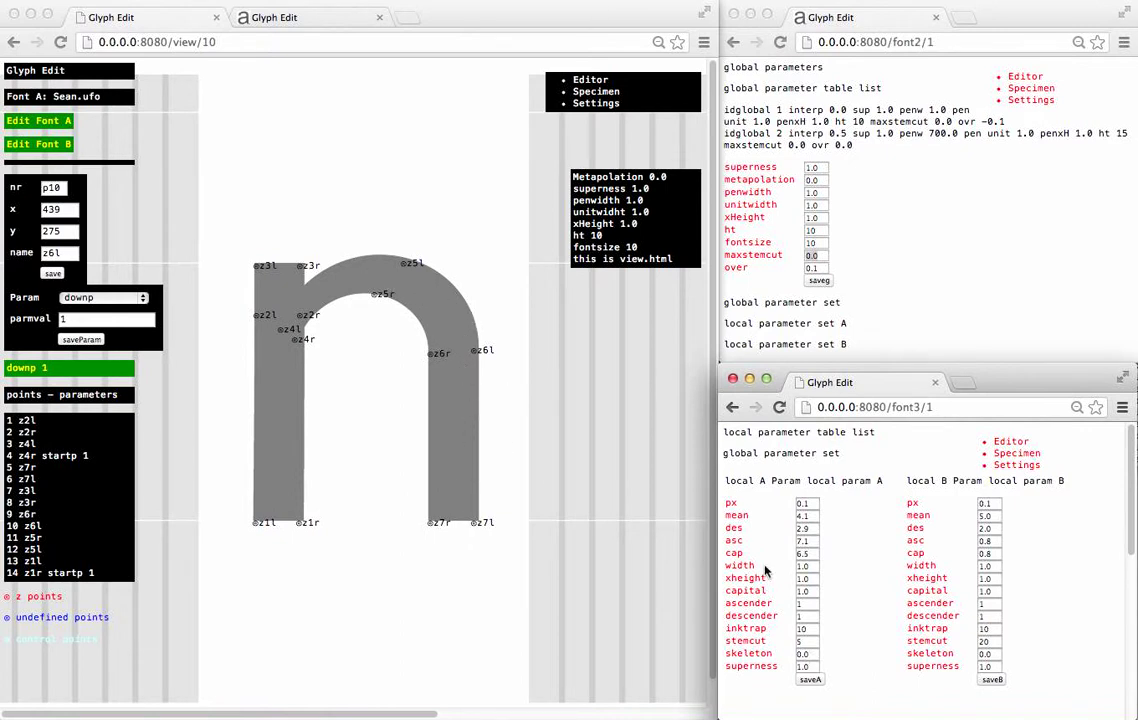
# Change the local A skeleton value to -1, save it, and refresh the n
pyautogui.doubleClick(815, 655)
pyautogui.write('-1')
pyautogui.click(810, 680)
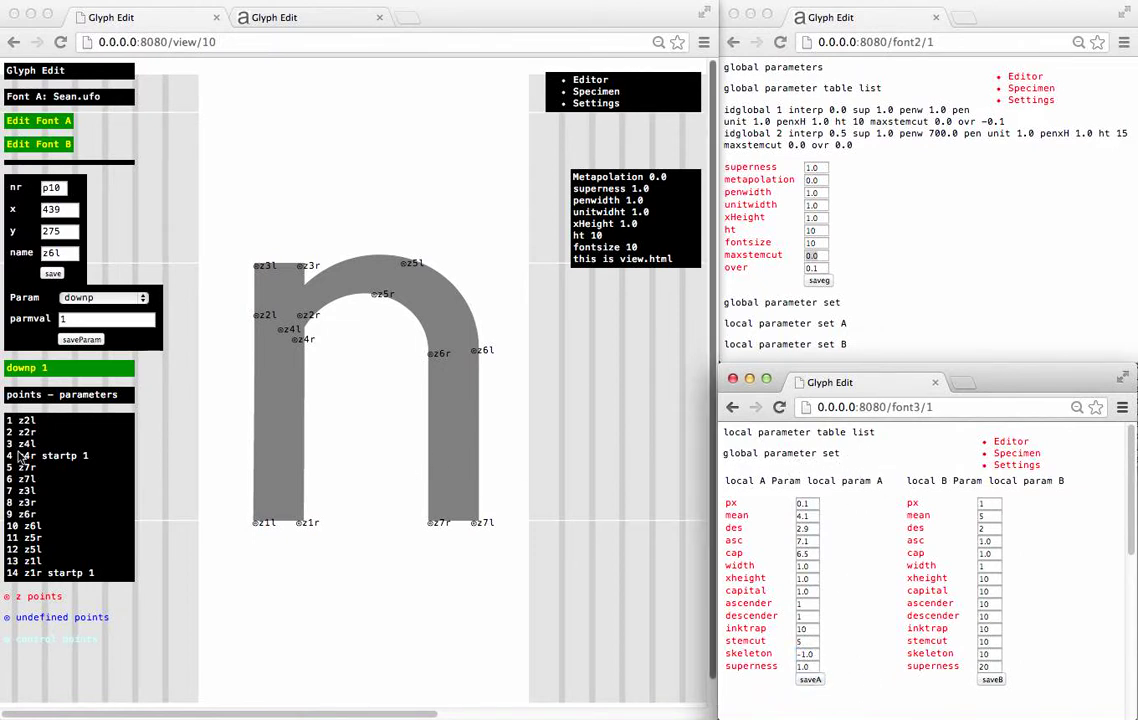
pyautogui.click(53, 275)
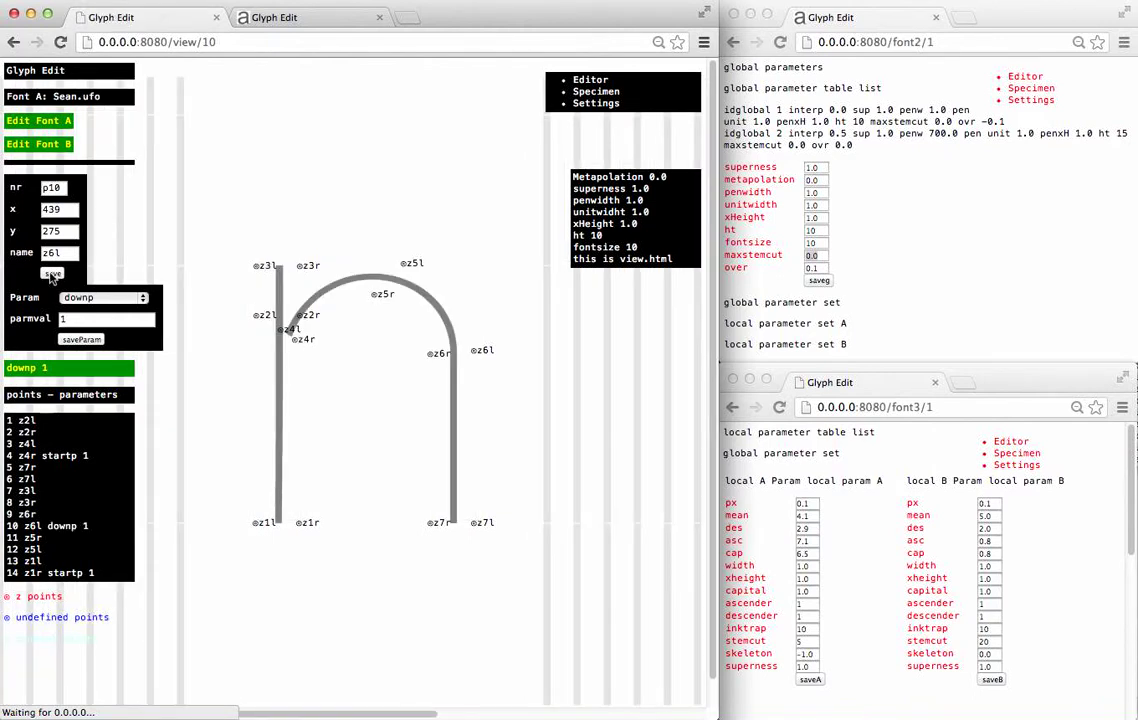
# Add a penshifted value of x1r-x4r,0 to point z4r
pyautogui.click(298, 343)
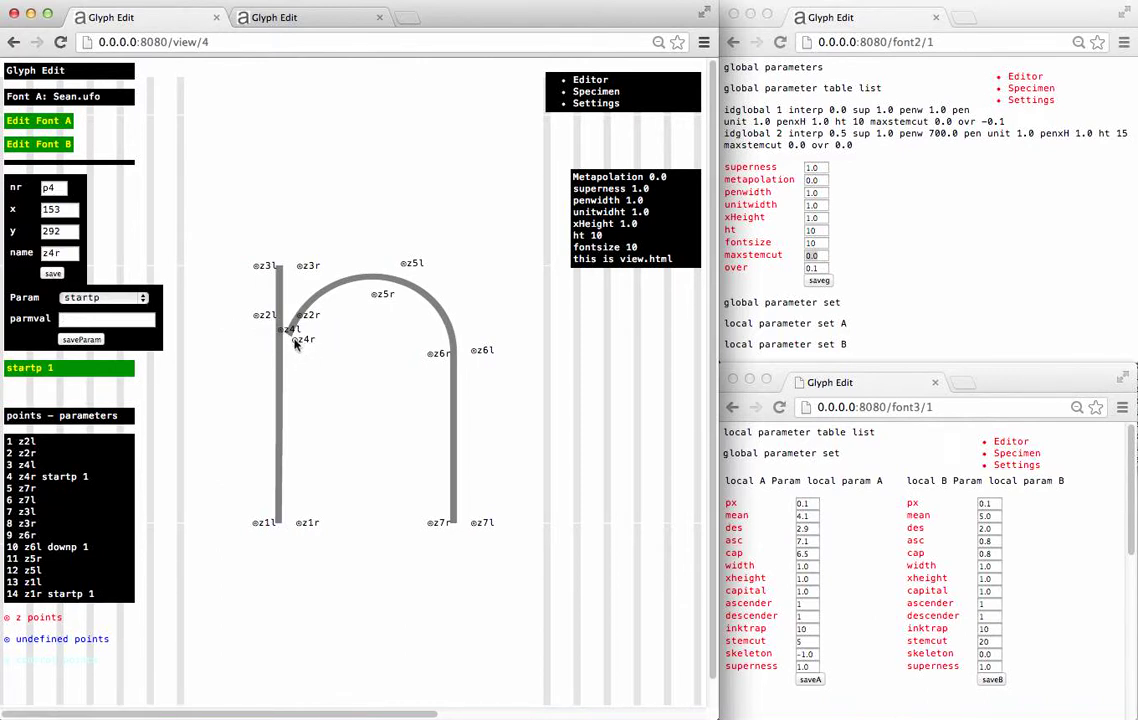
pyautogui.click(115, 297)
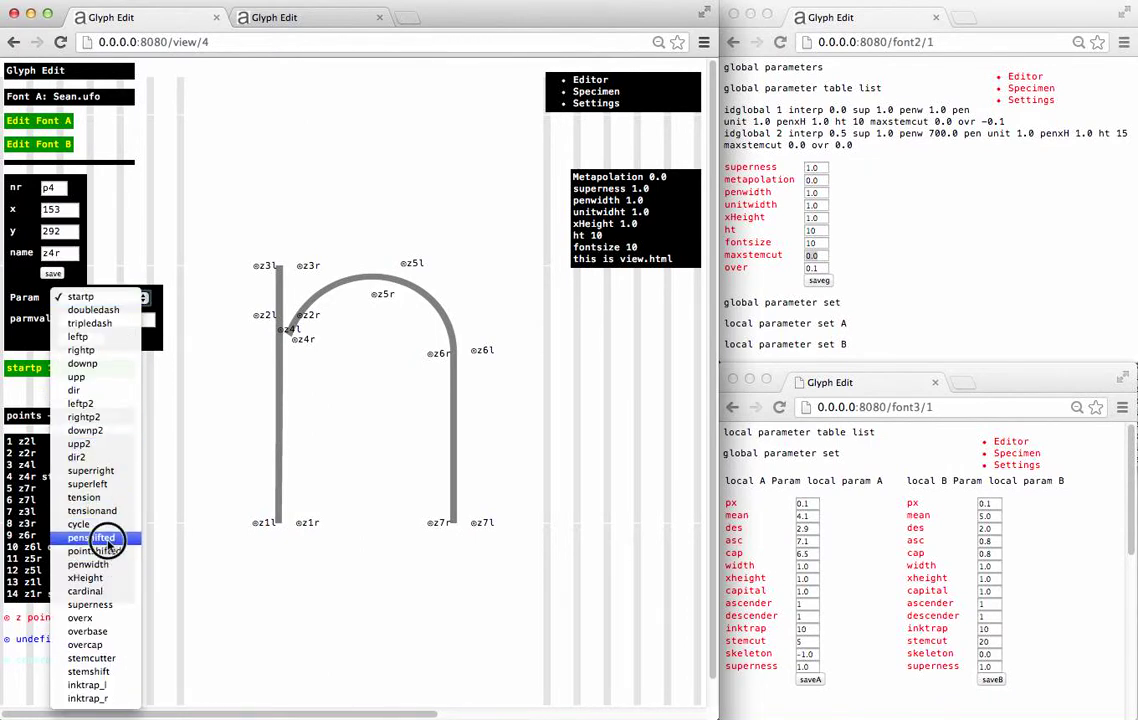
pyautogui.click(95, 537)
pyautogui.click(145, 319)
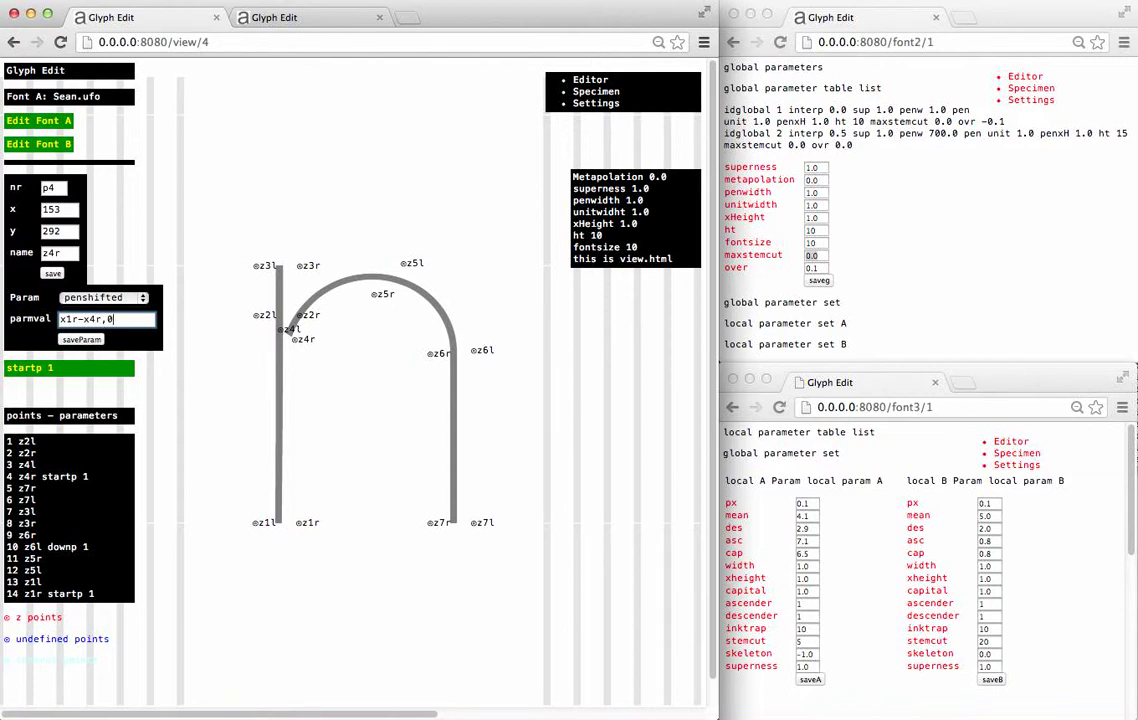
pyautogui.click(77, 340)
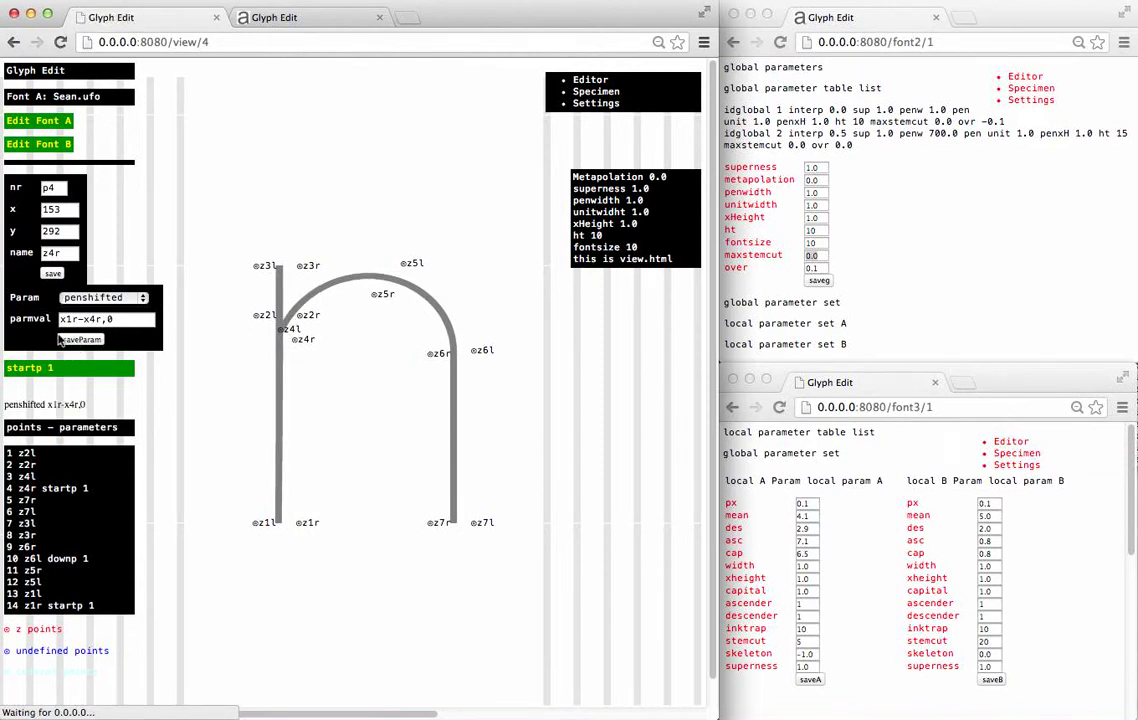
# Set local A px to 0.4, save it, and reload the n glyph
pyautogui.click(817, 503)
pyautogui.doubleClick(815, 503)
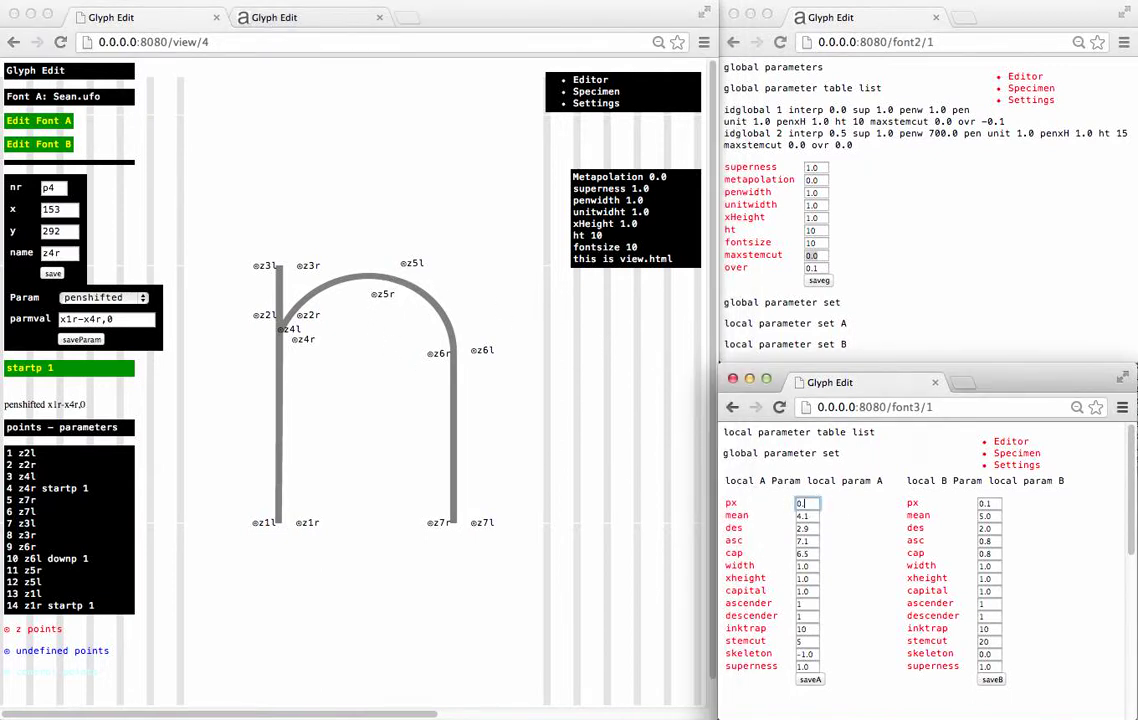
pyautogui.click(810, 679)
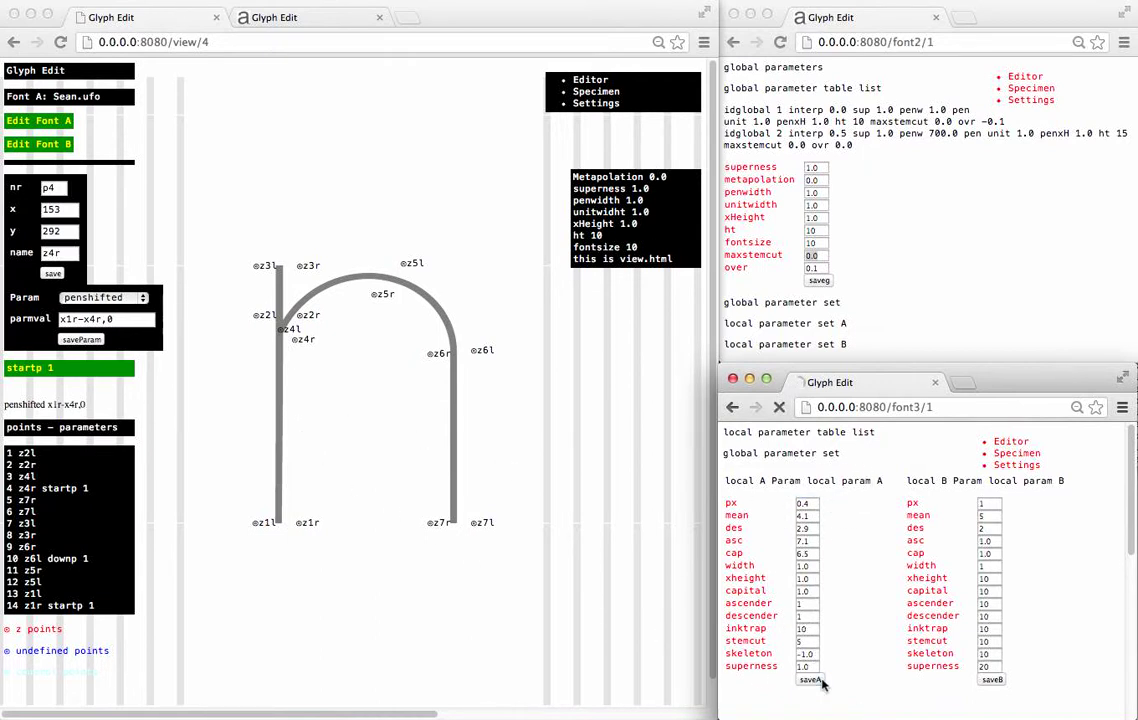
pyautogui.click(52, 274)
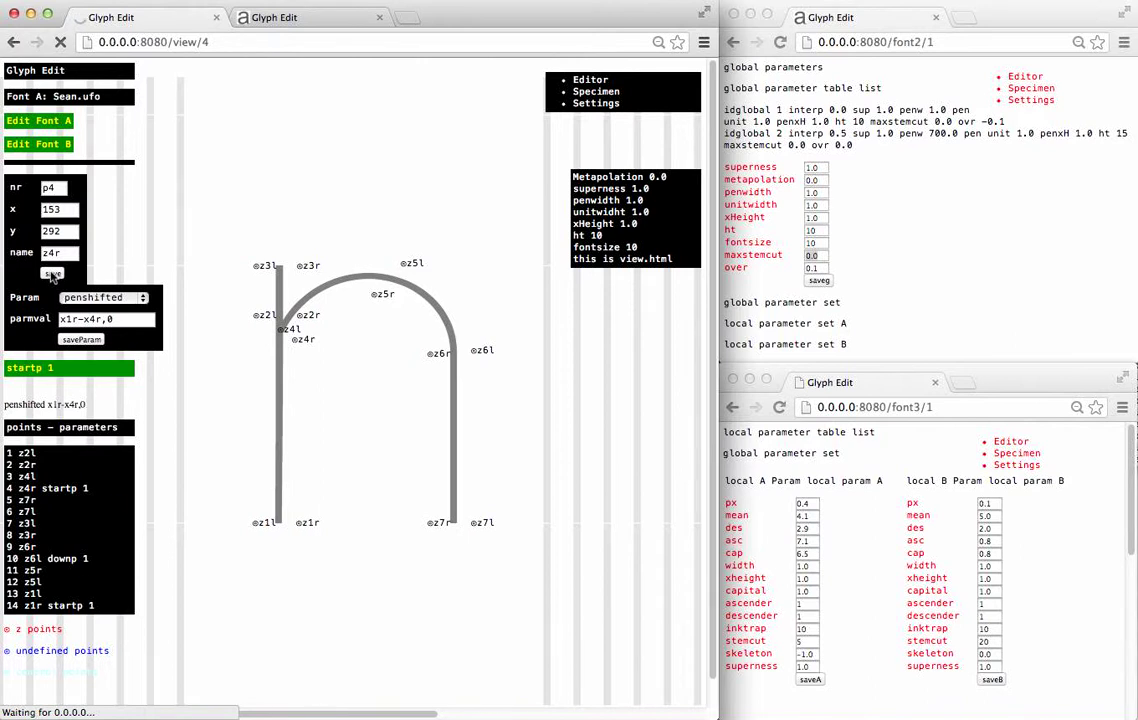
# Give point z3r a stemcutter value of 1
pyautogui.click(307, 270)
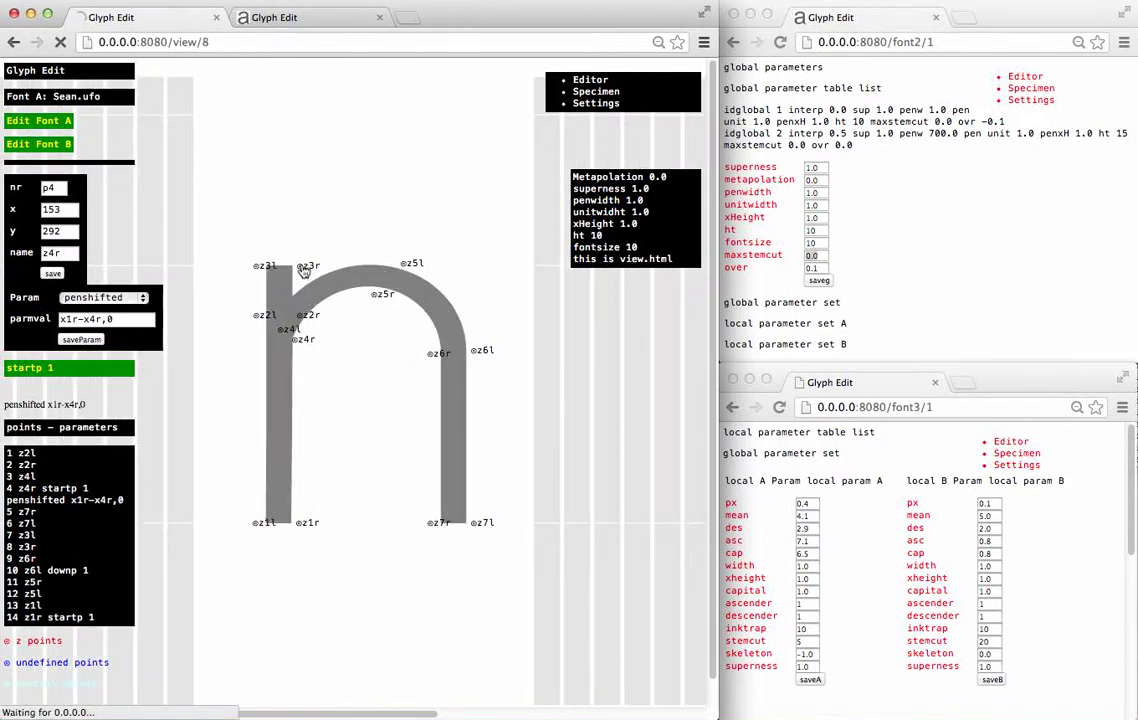
pyautogui.click(120, 297)
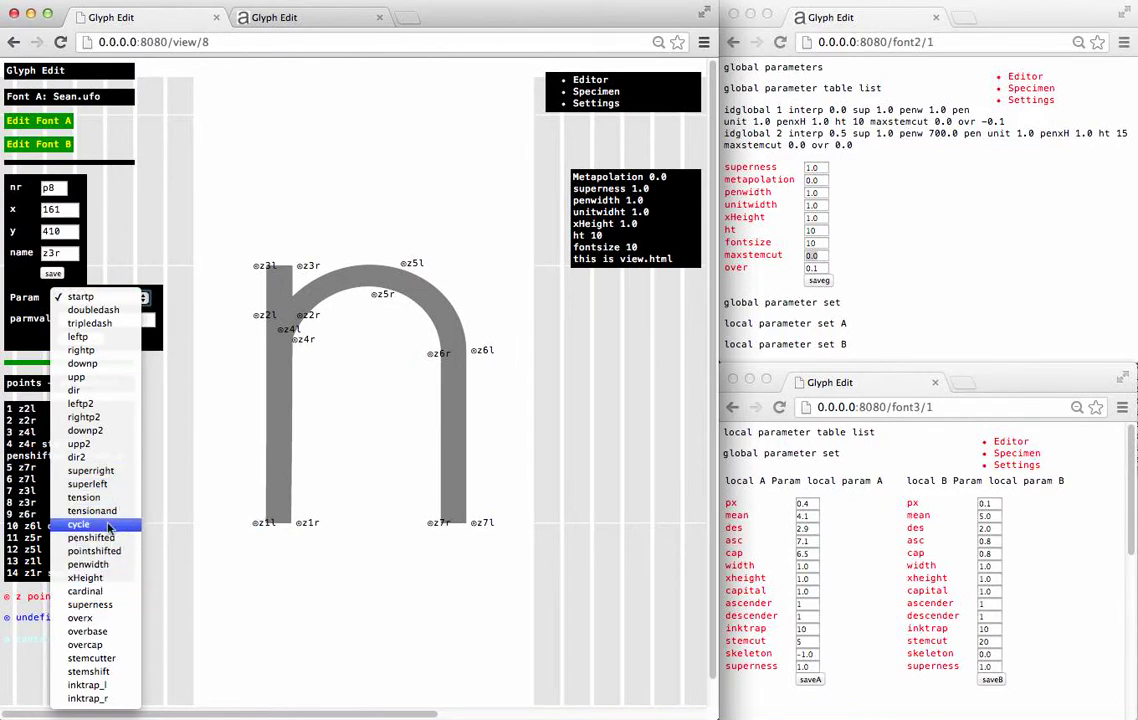
pyautogui.click(105, 660)
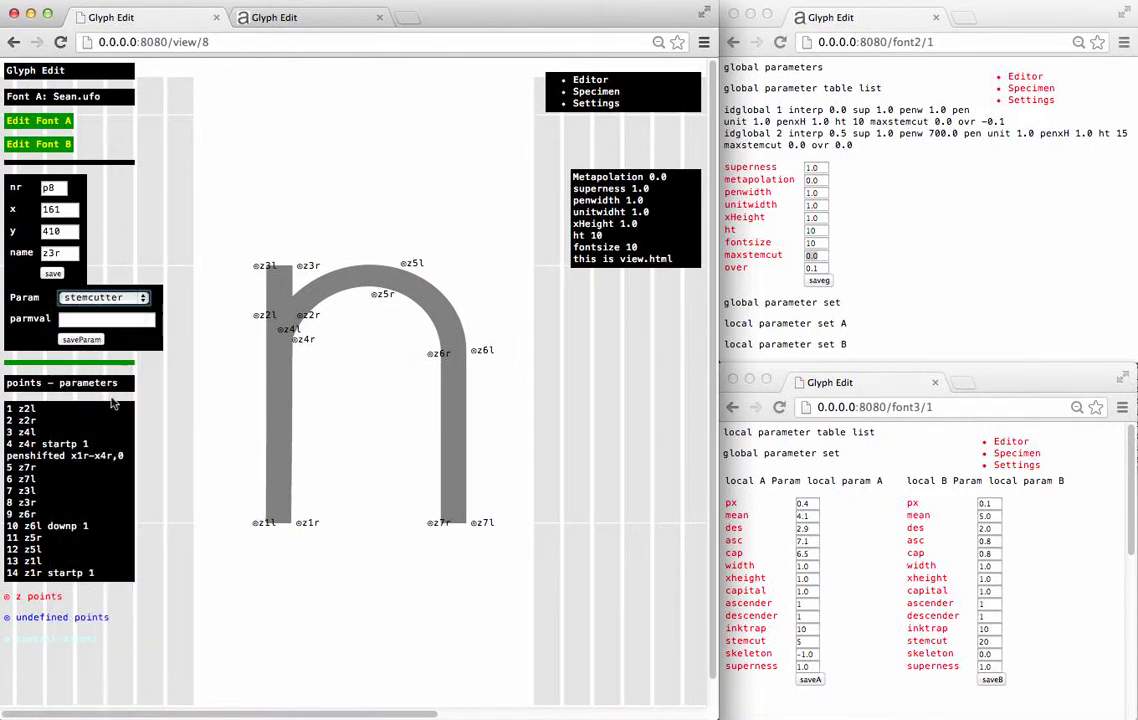
pyautogui.click(108, 319)
pyautogui.write('1')
pyautogui.click(85, 340)
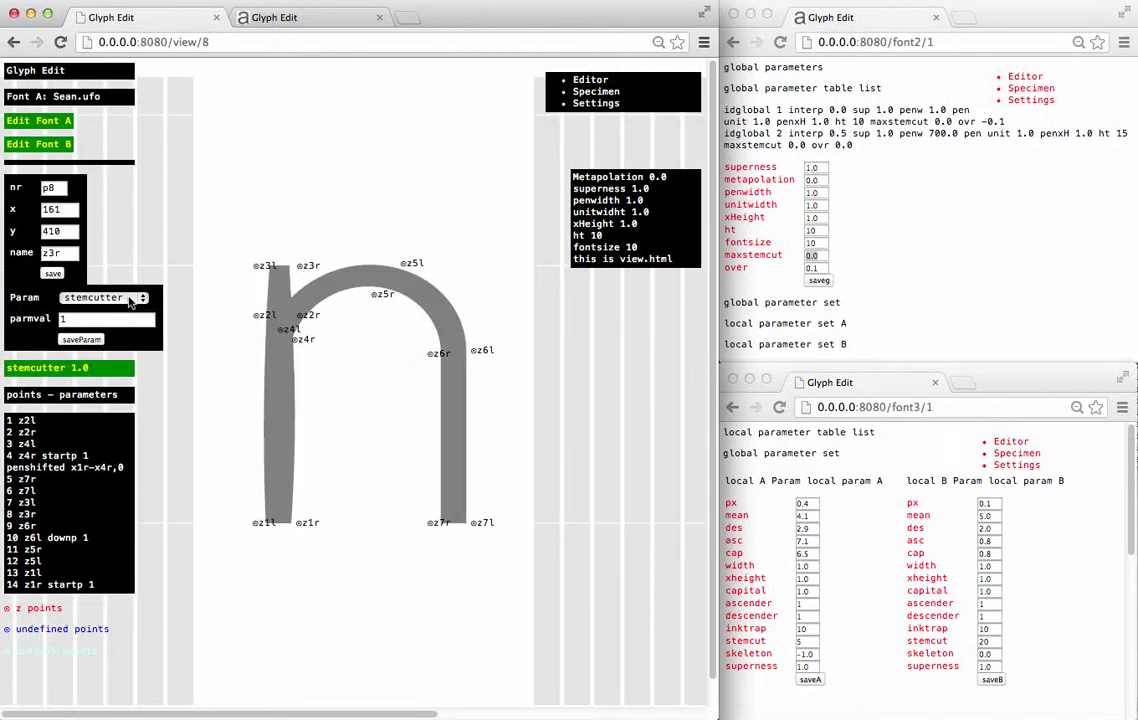
# Give point z2l a doubledash value of 1
pyautogui.click(257, 322)
pyautogui.click(103, 297)
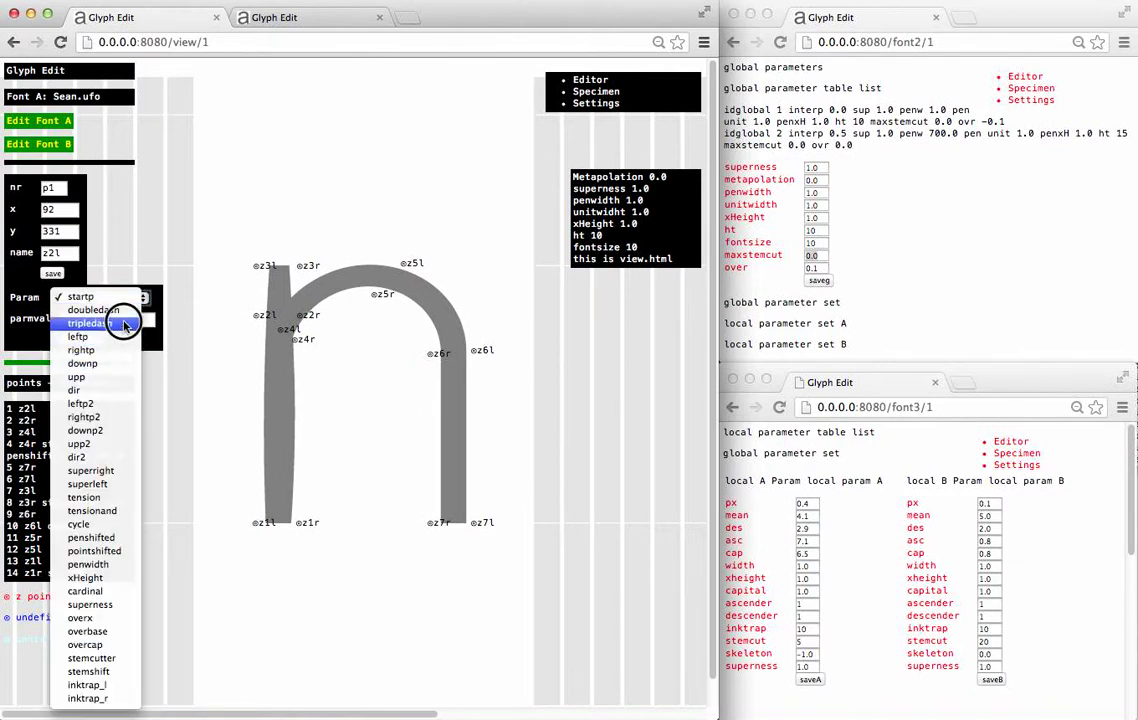
pyautogui.click(100, 310)
pyautogui.write('1')
pyautogui.click(97, 340)
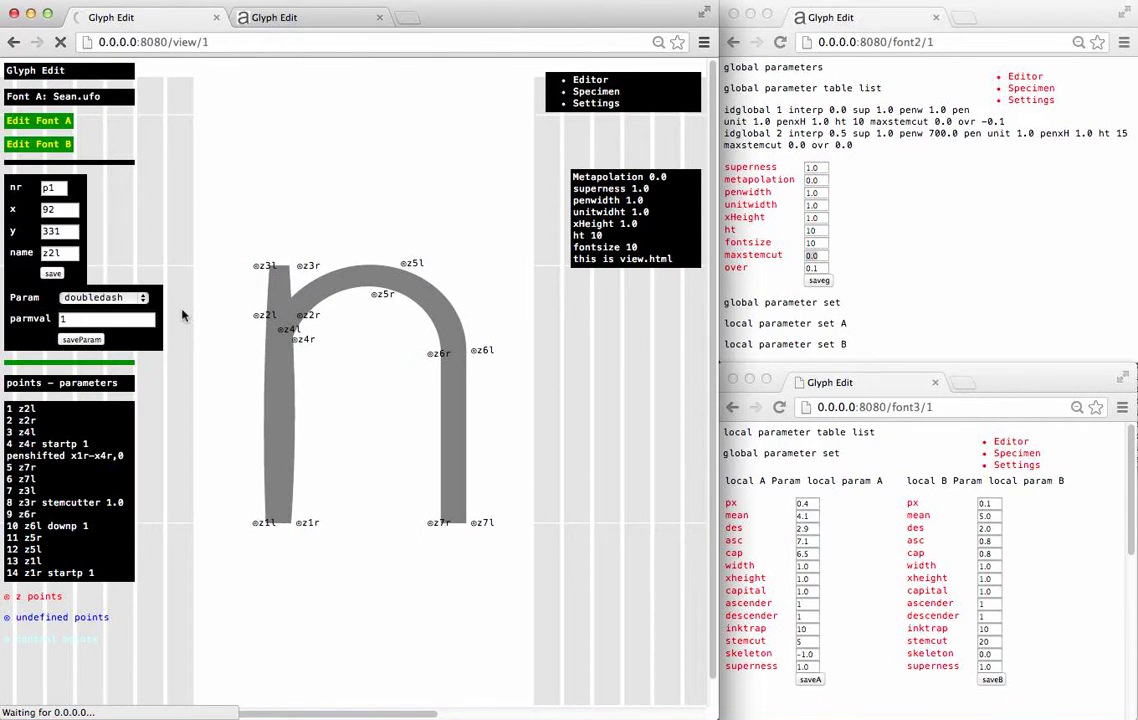
# Apply a stemshift of -1 to point z3l at the top of the stem
pyautogui.click(262, 265)
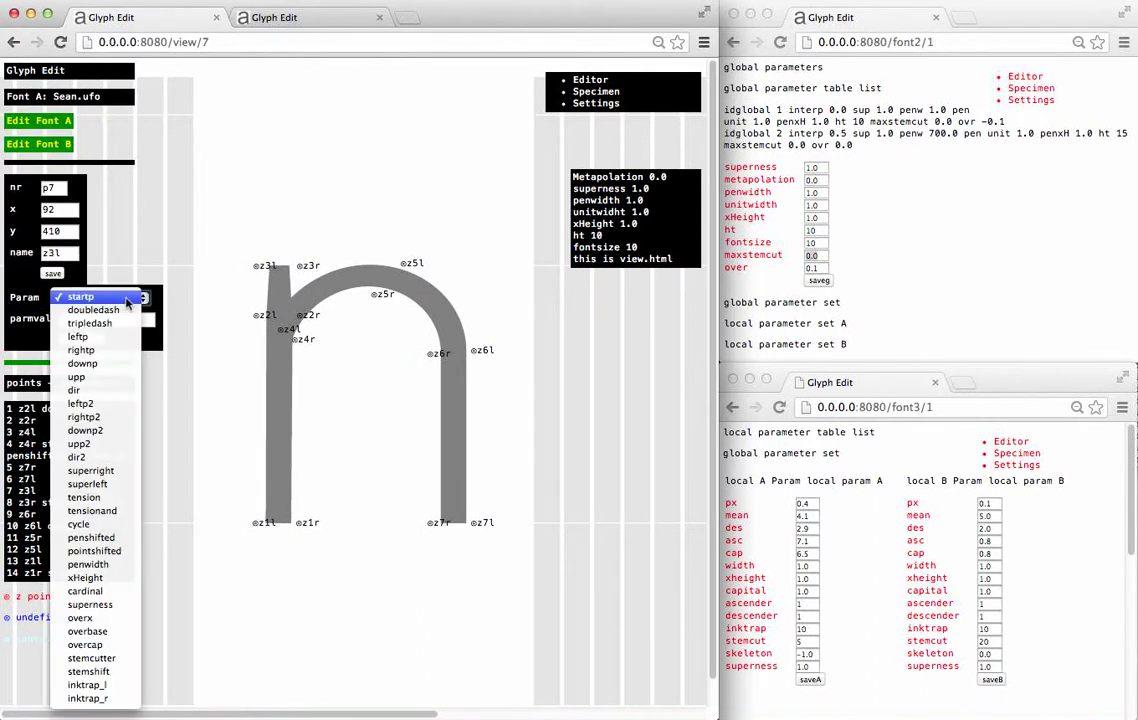
pyautogui.click(100, 297)
pyautogui.click(101, 672)
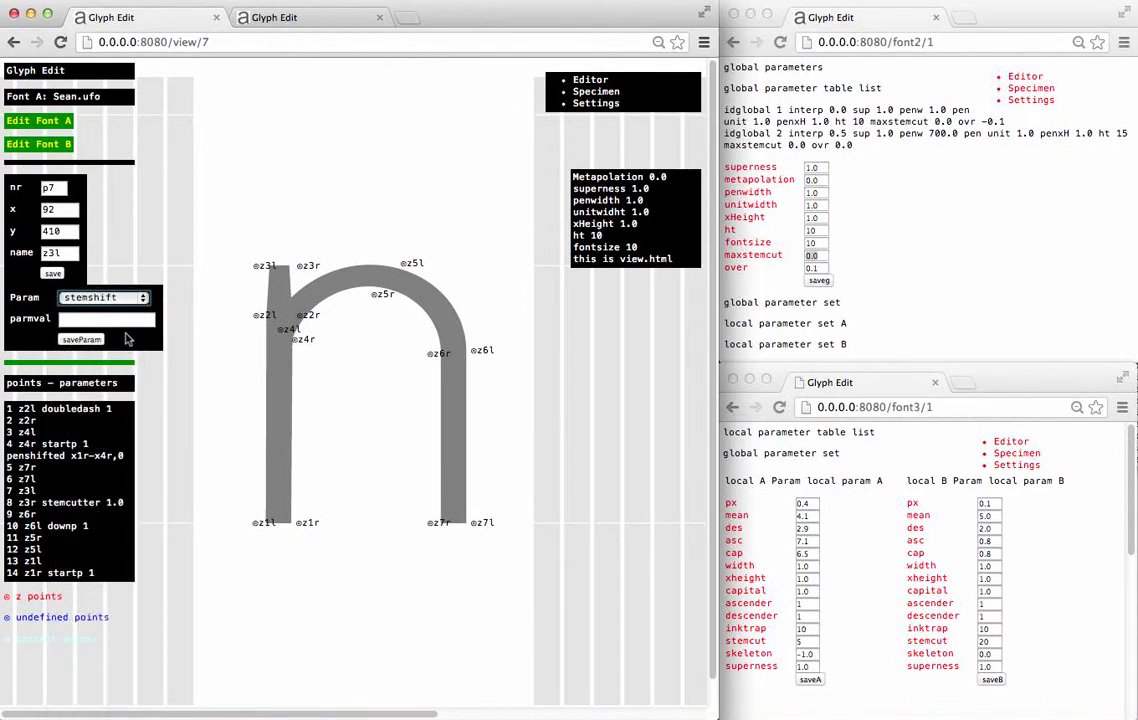
pyautogui.click(130, 320)
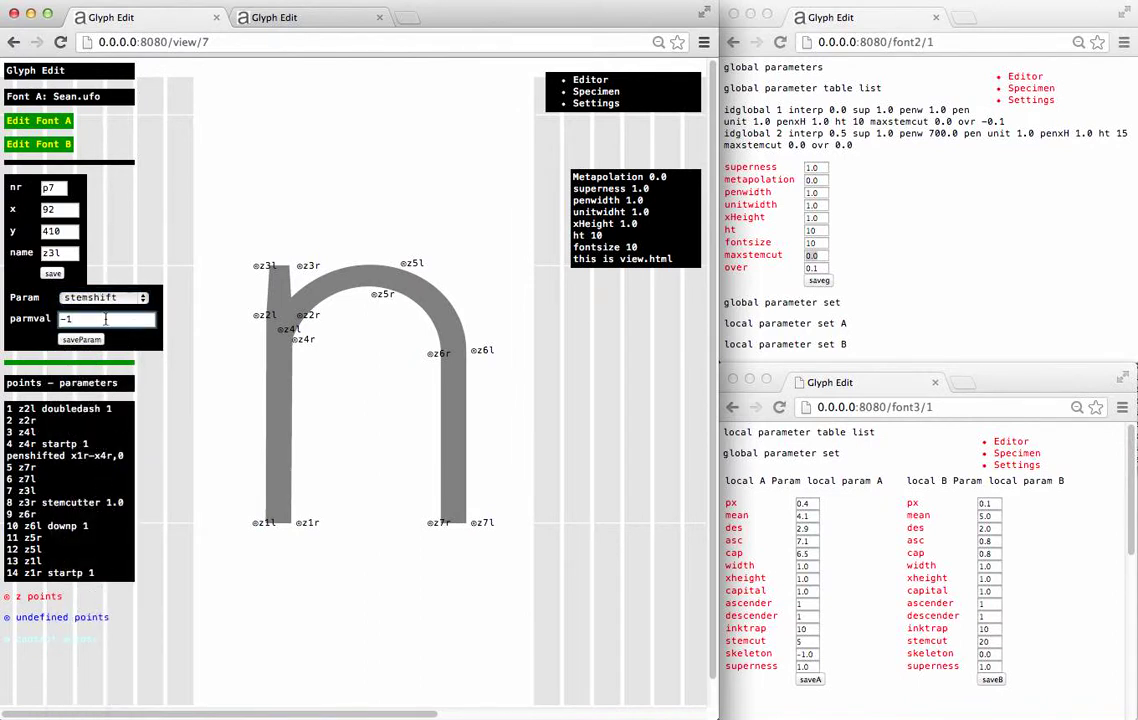
pyautogui.write('-1')
pyautogui.click(81, 339)
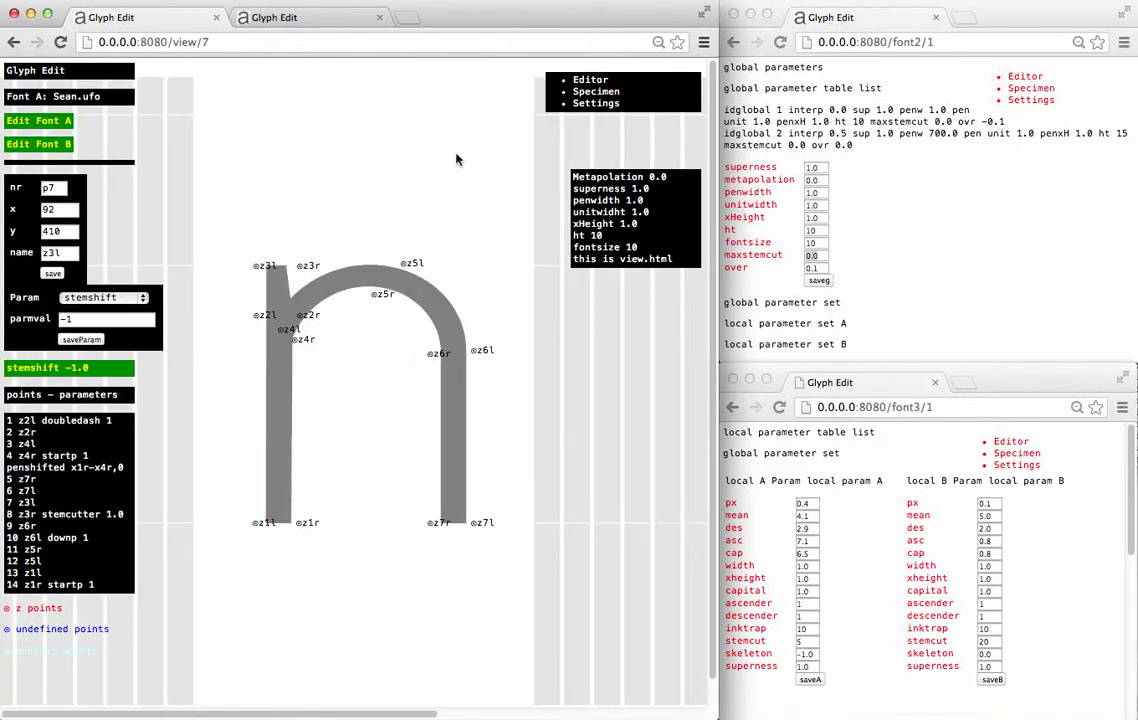
# Select glyph g in the font settings and open font A's g in the glyph editor
pyautogui.click(599, 112)
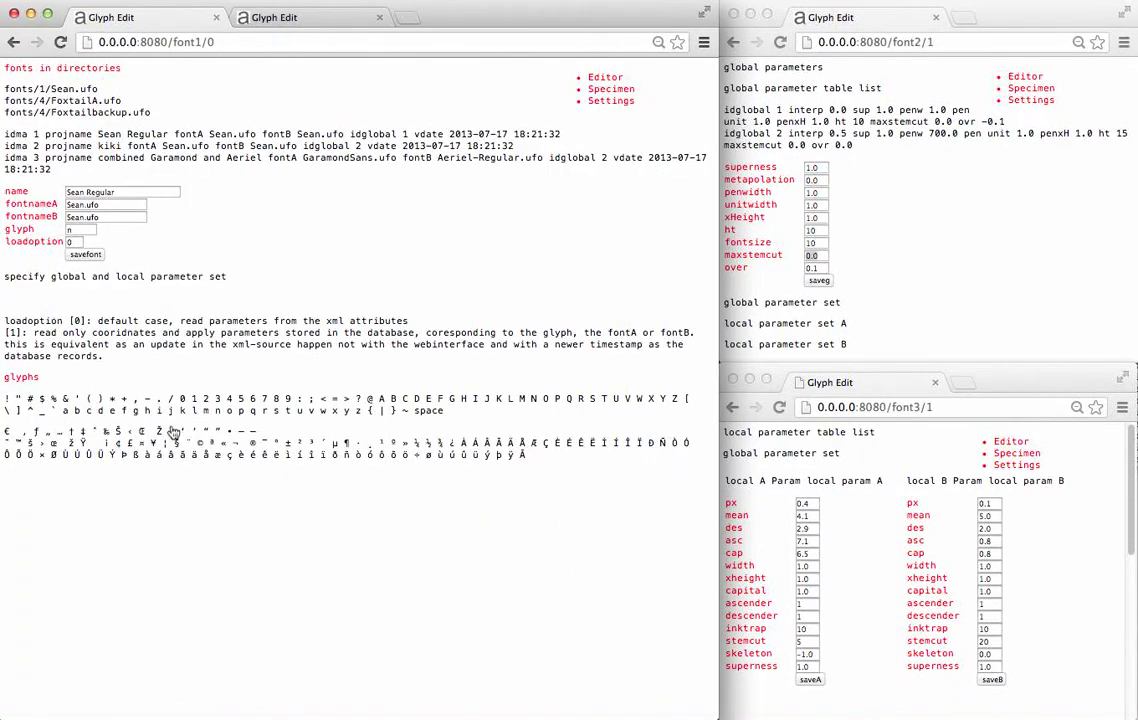
pyautogui.click(129, 411)
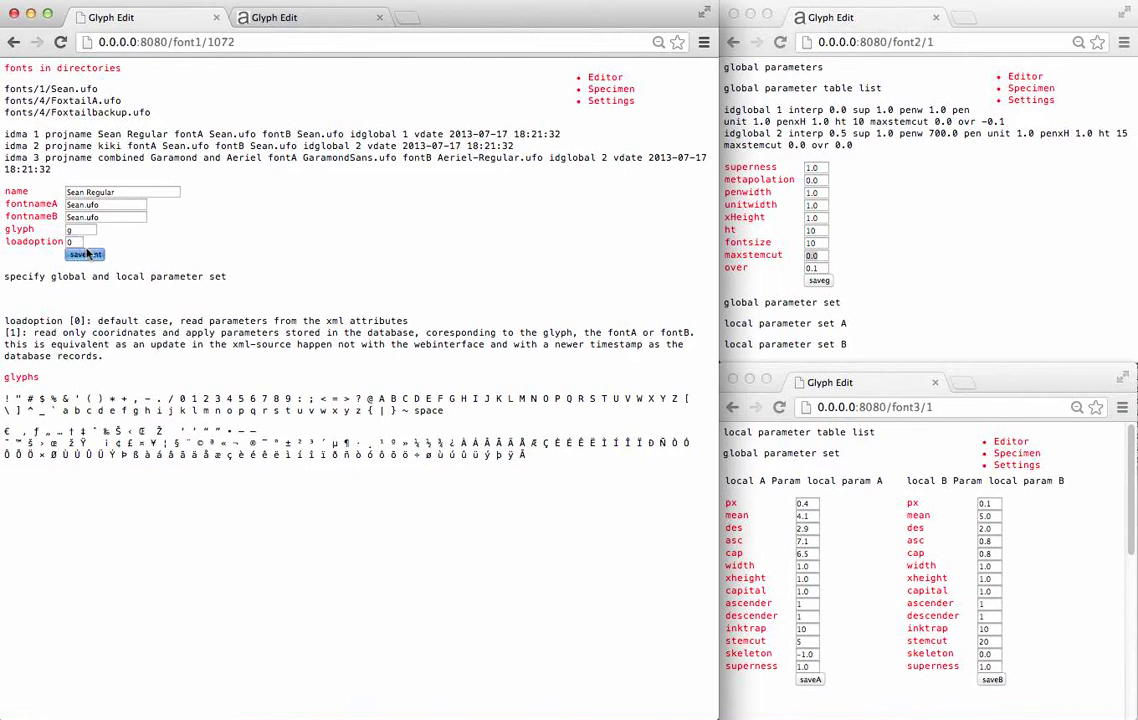
pyautogui.click(599, 79)
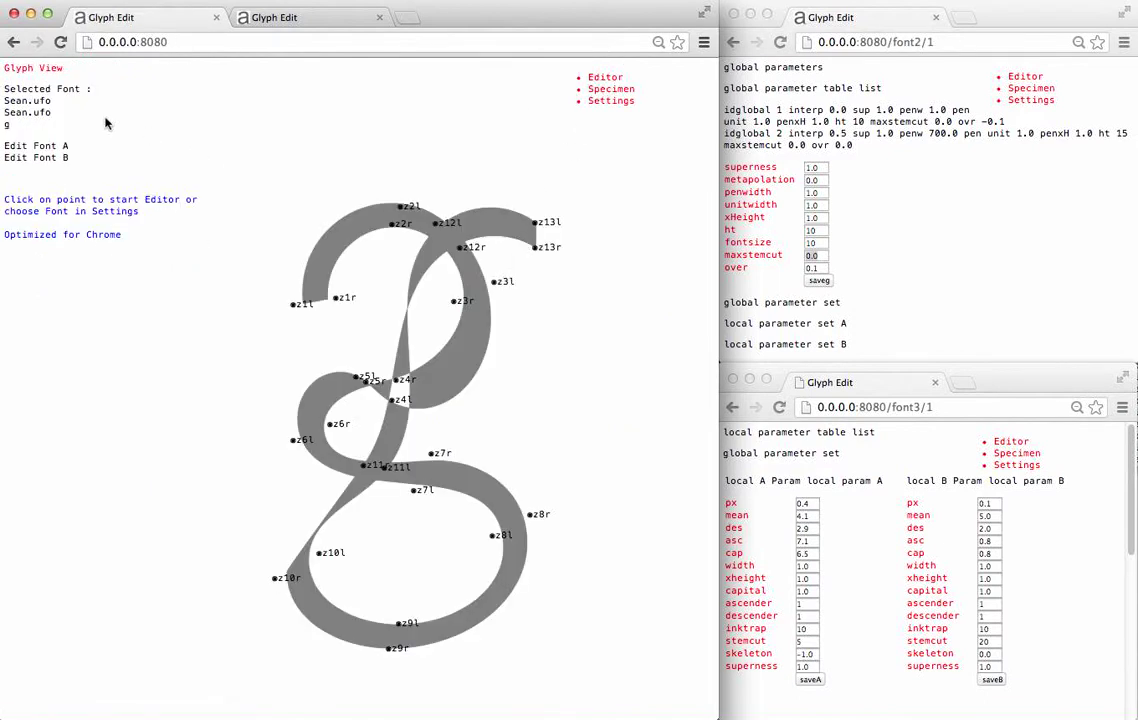
pyautogui.click(48, 143)
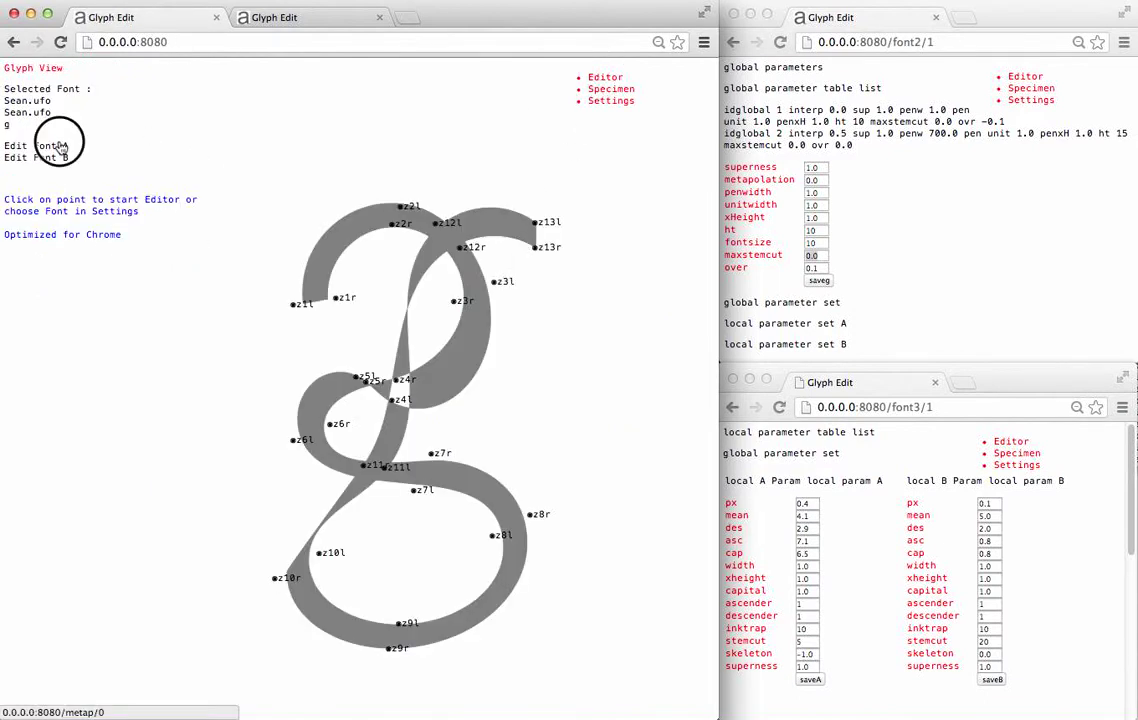
pyautogui.click(536, 227)
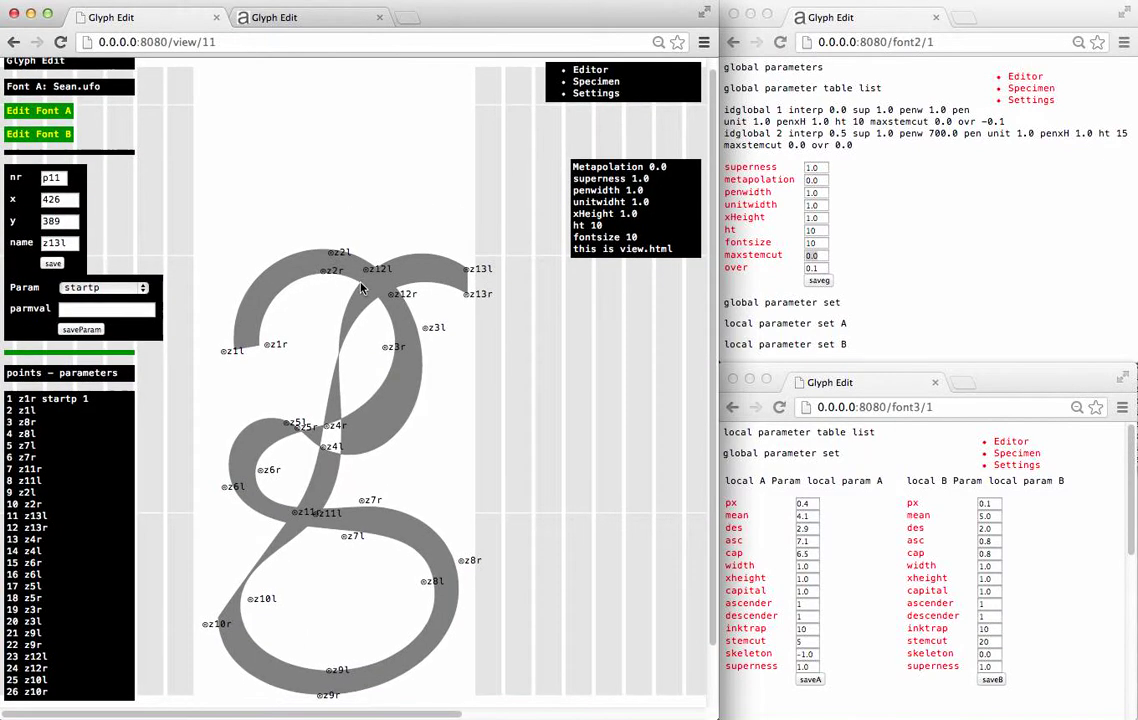
# Make points z5r and z12r of the g stroke start points with startp 1
pyautogui.click(302, 429)
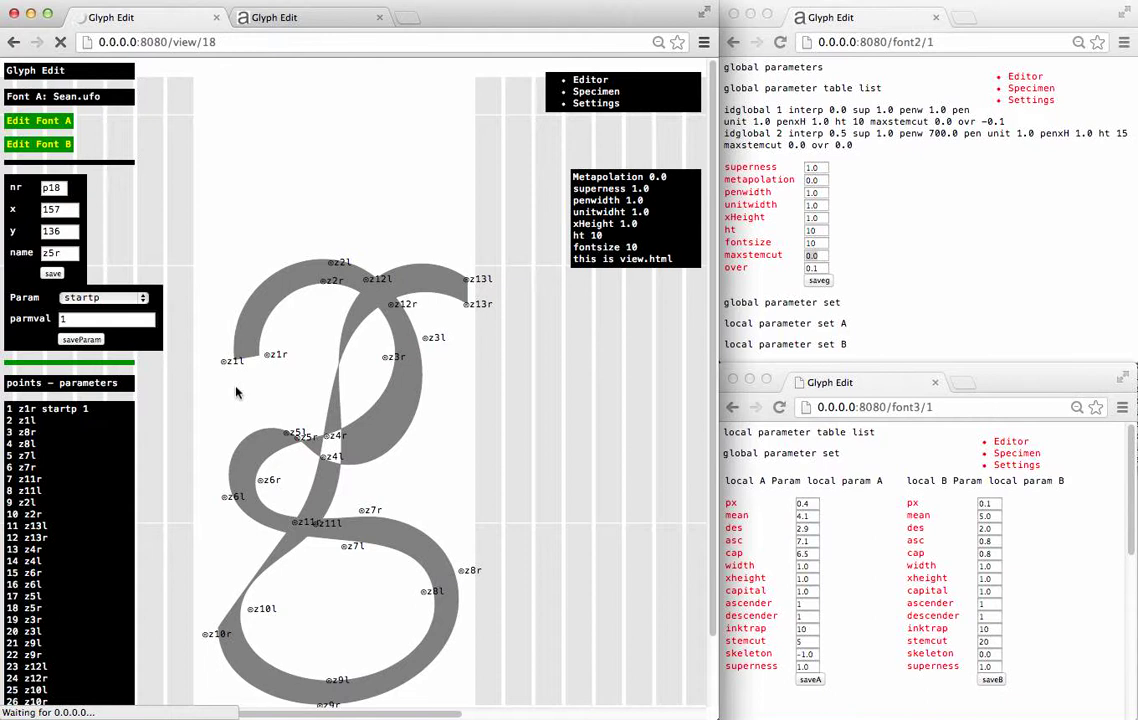
pyautogui.click(393, 303)
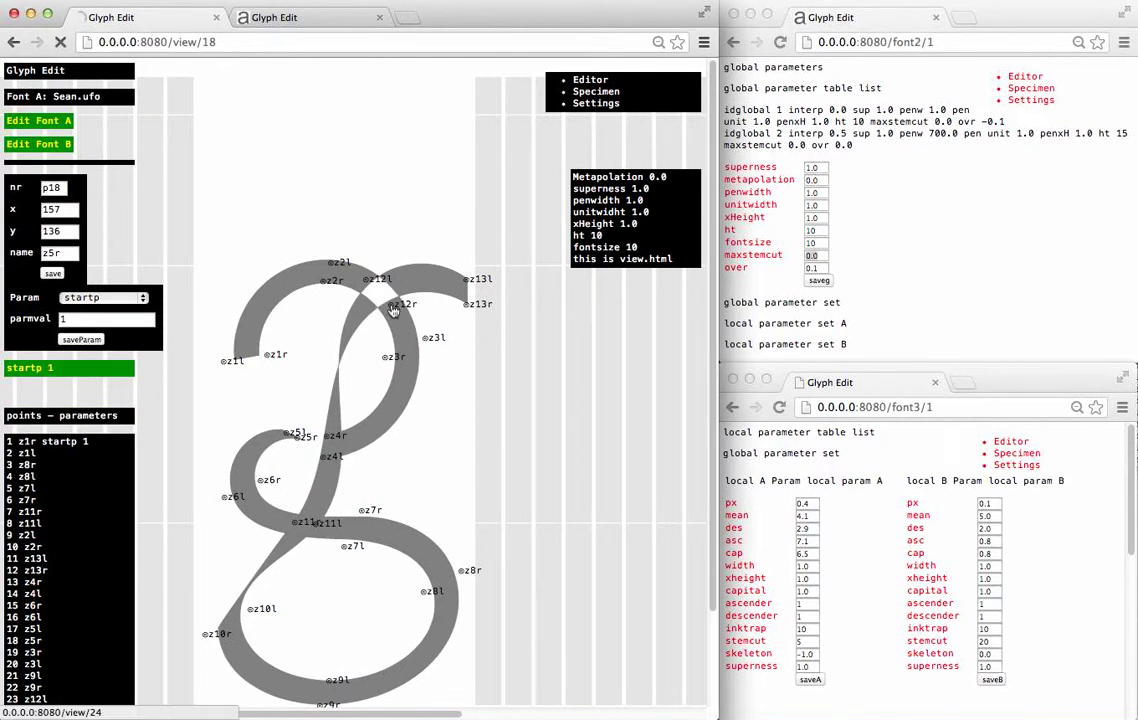
pyautogui.write('1')
pyautogui.click(82, 340)
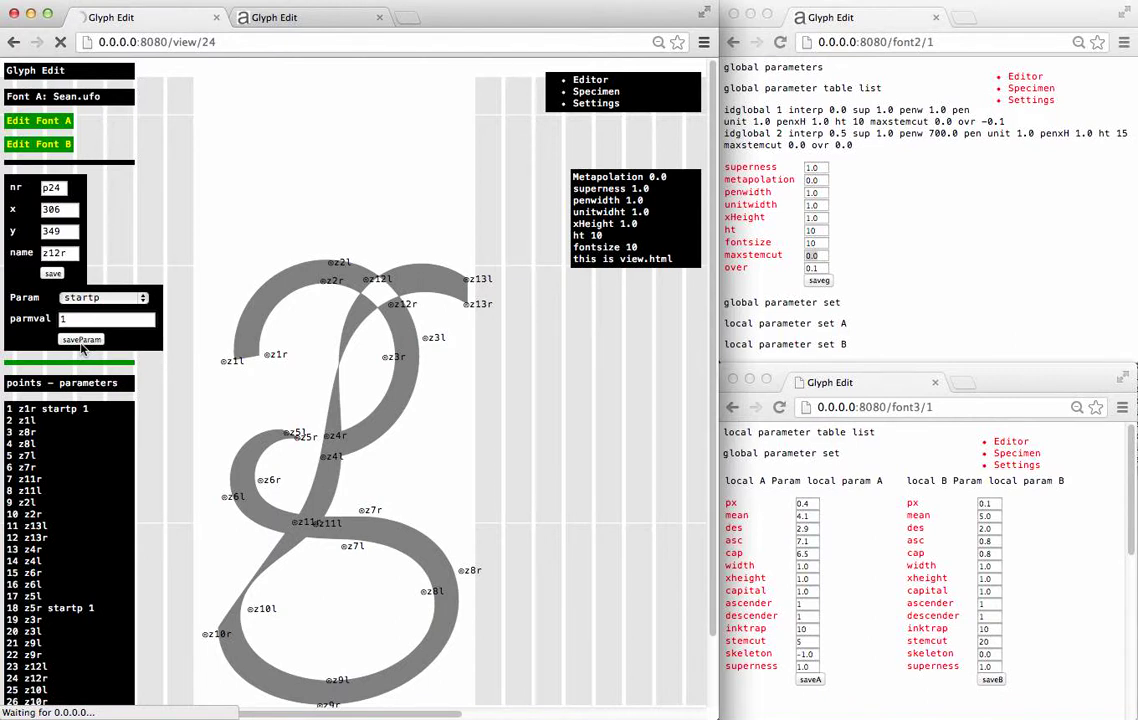
# Set cycle to 1 on point z4r to close the g's upper bowl
pyautogui.click(330, 440)
pyautogui.click(80, 298)
pyautogui.click(80, 521)
pyautogui.click(88, 312)
pyautogui.write('1')
pyautogui.press('Return')
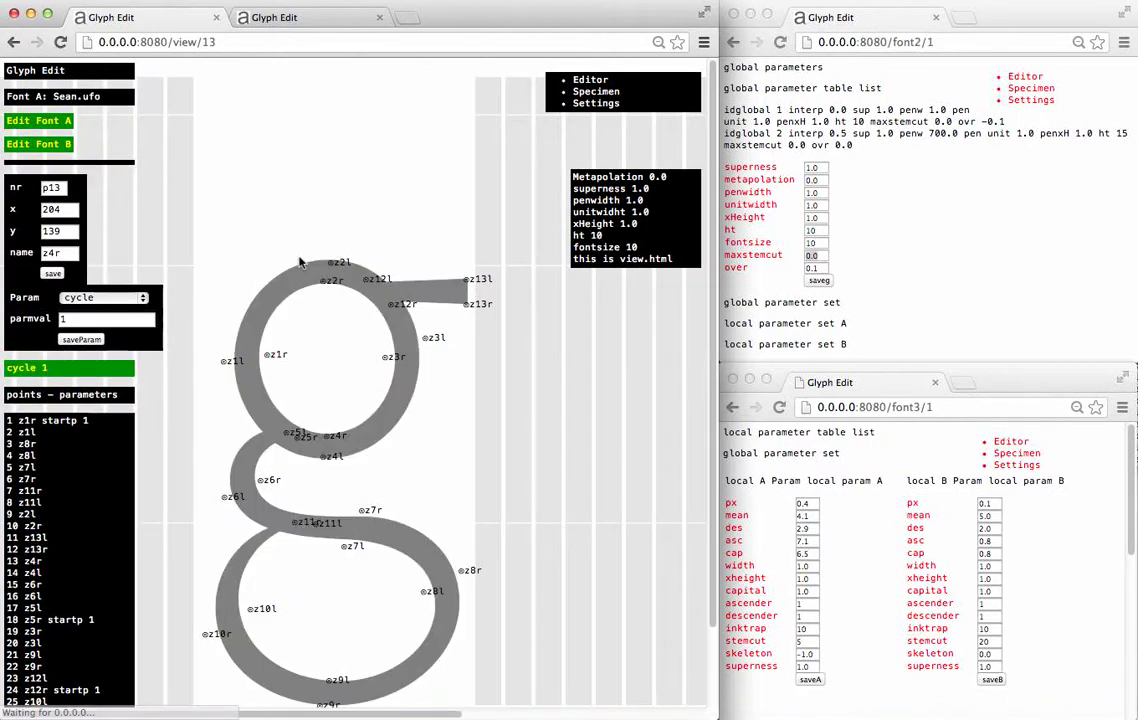
# Add the rightp parameter to point z7r of the g
pyautogui.click(371, 512)
pyautogui.click(123, 300)
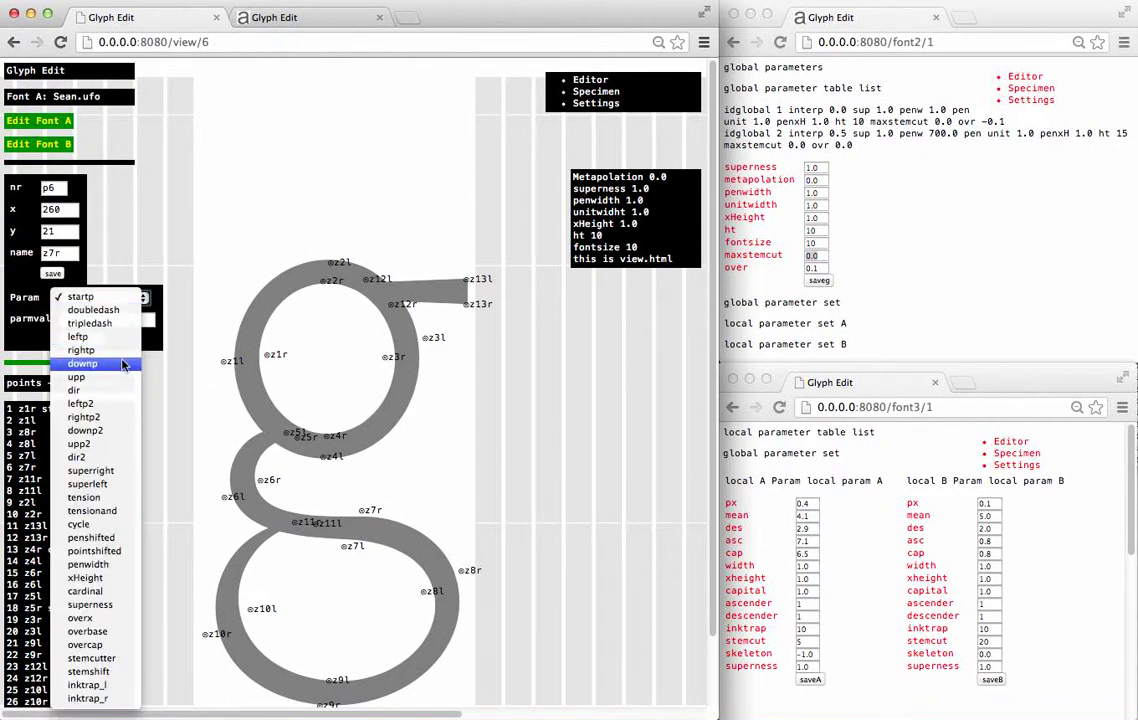
pyautogui.click(82, 350)
pyautogui.click(97, 341)
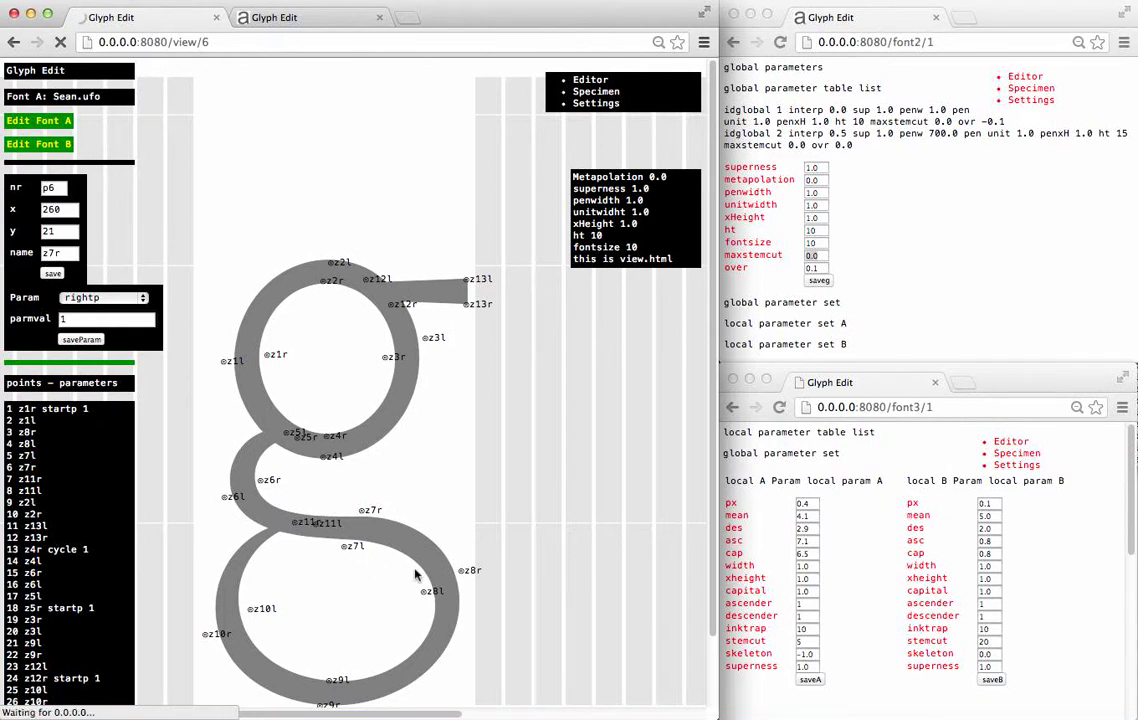
pyautogui.click(460, 574)
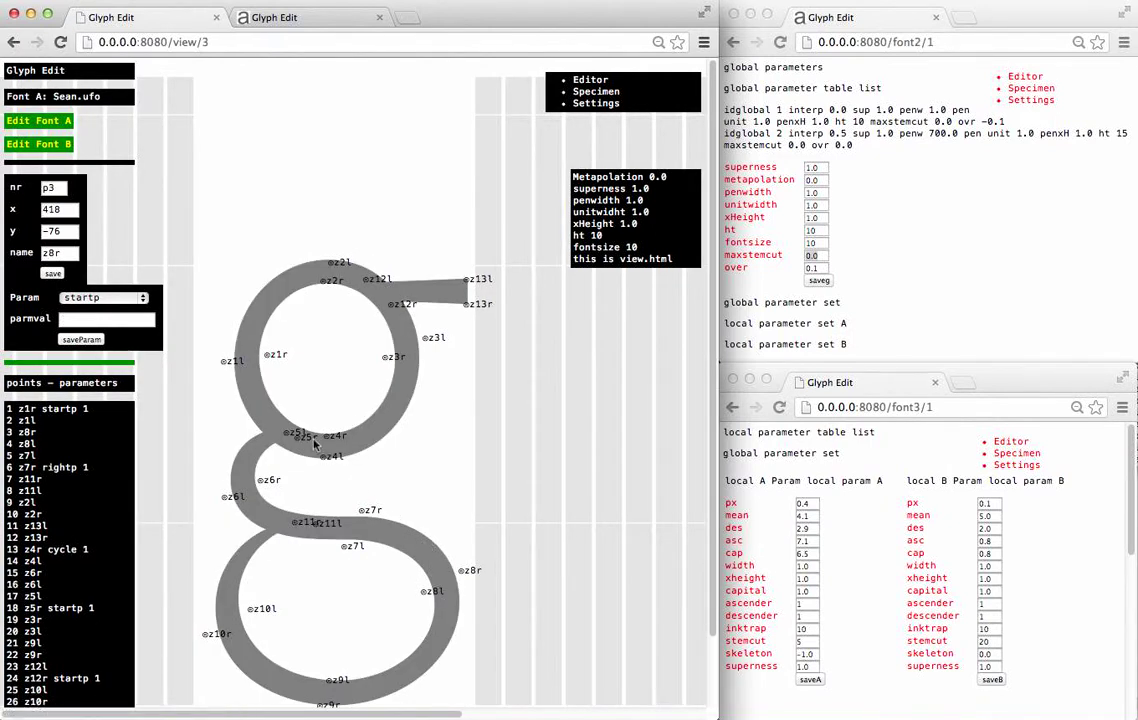
# Show the n and g specimen and bring the global and local parameter windows forward
pyautogui.click(305, 22)
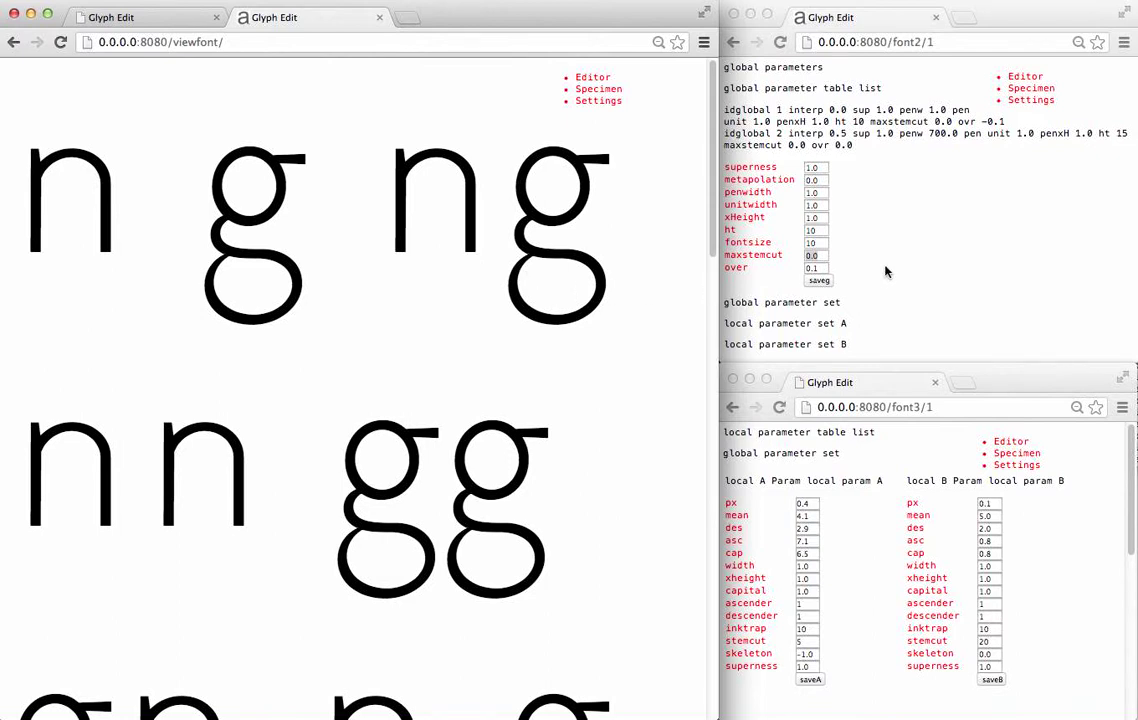
pyautogui.click(965, 247)
pyautogui.click(790, 462)
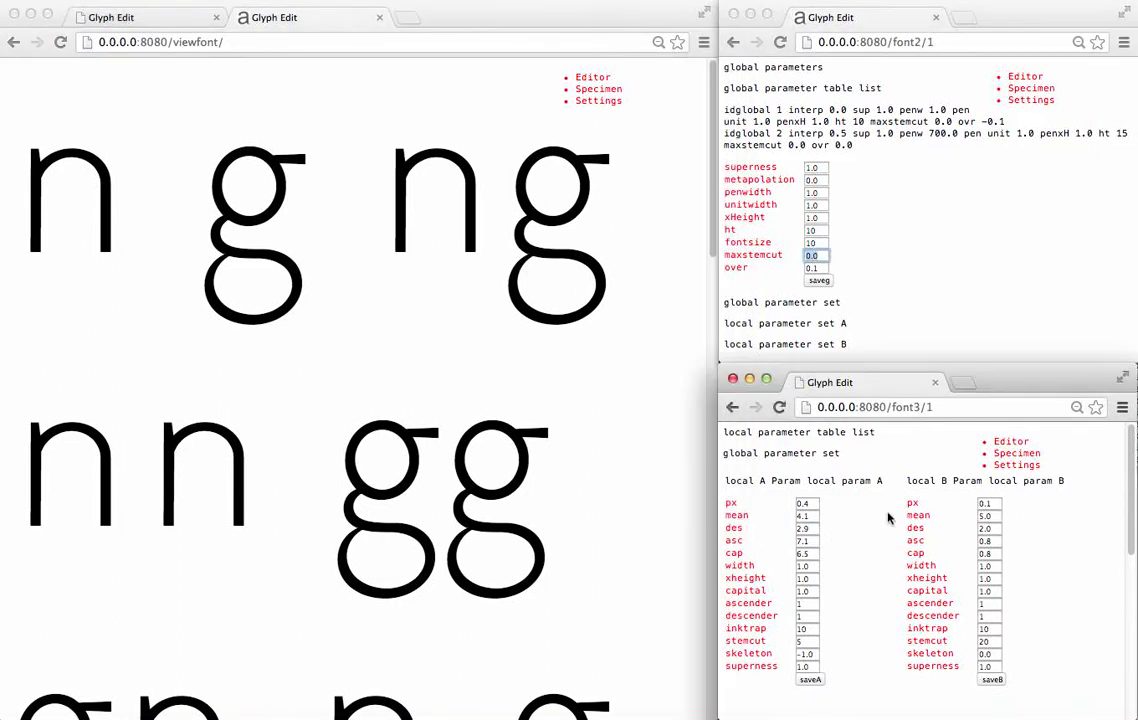
# Change local parameter set A's width to 1.2 and save set A
pyautogui.click(840, 484)
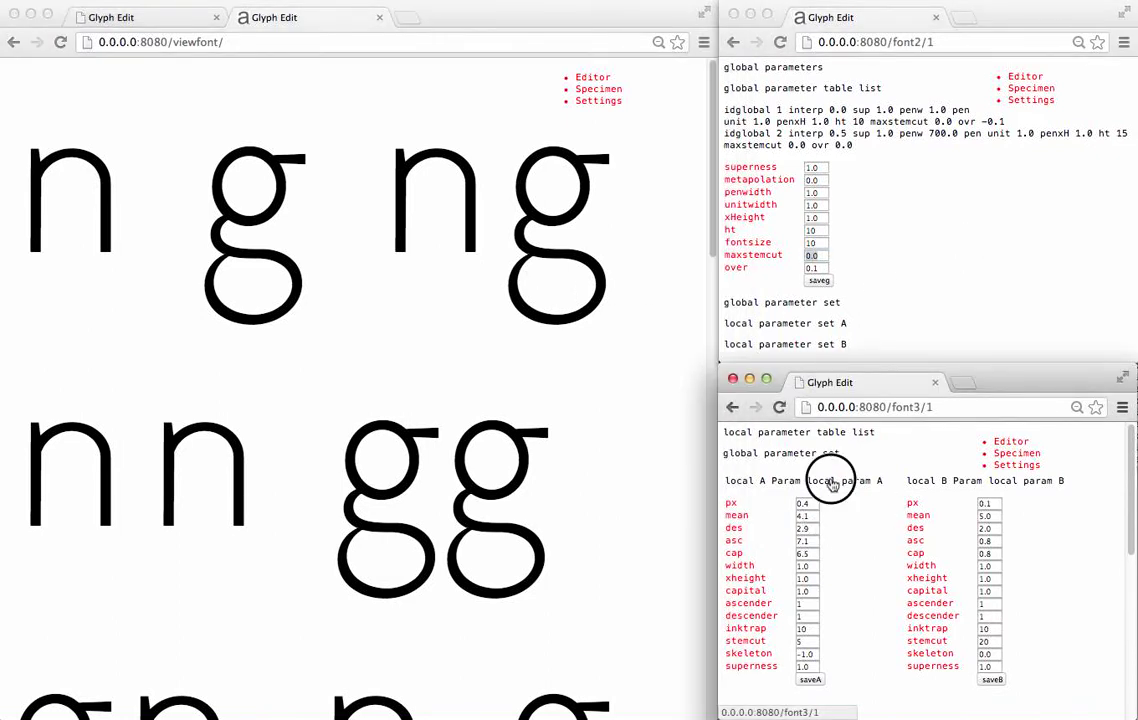
pyautogui.click(808, 566)
pyautogui.press('BackSpace')
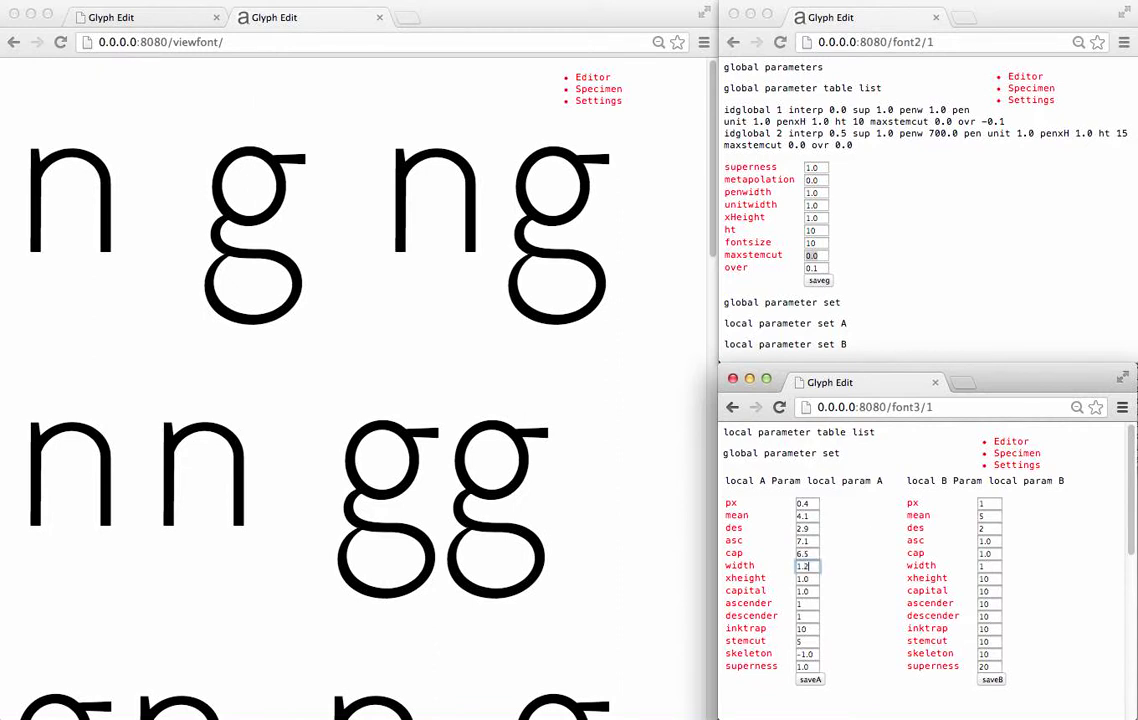
pyautogui.write('2')
pyautogui.click(810, 679)
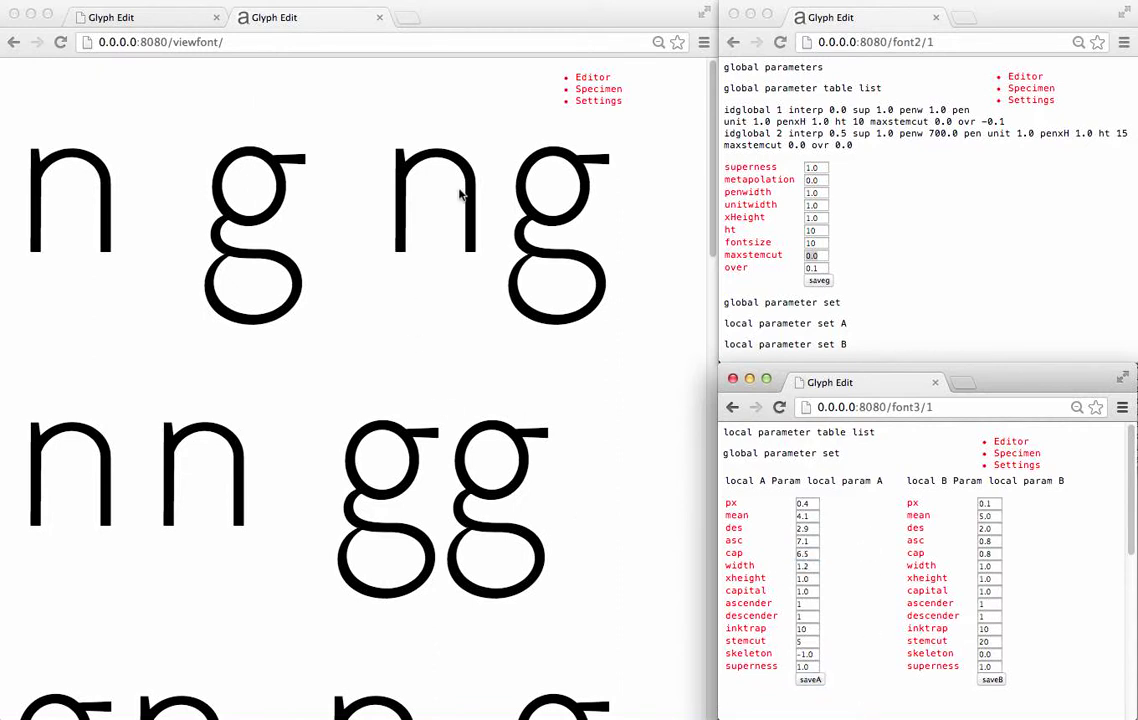
# Redraw the g in the glyph editor at width 1.2, then view the wider n and g specimen
pyautogui.click(163, 20)
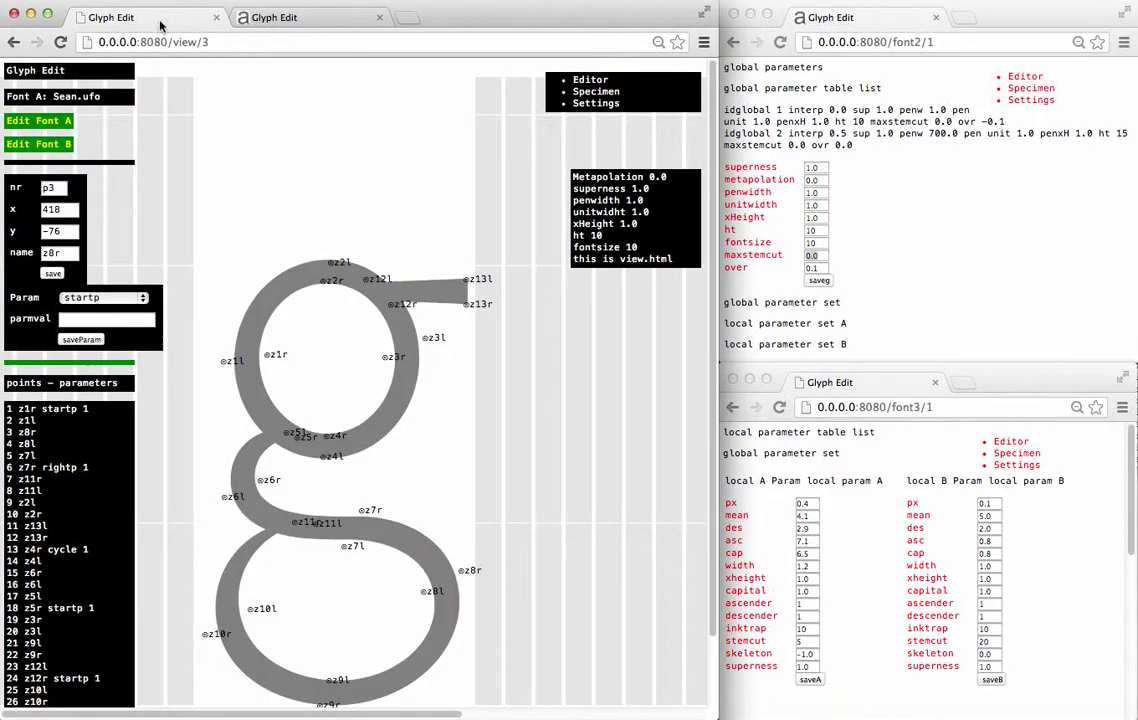
pyautogui.click(53, 273)
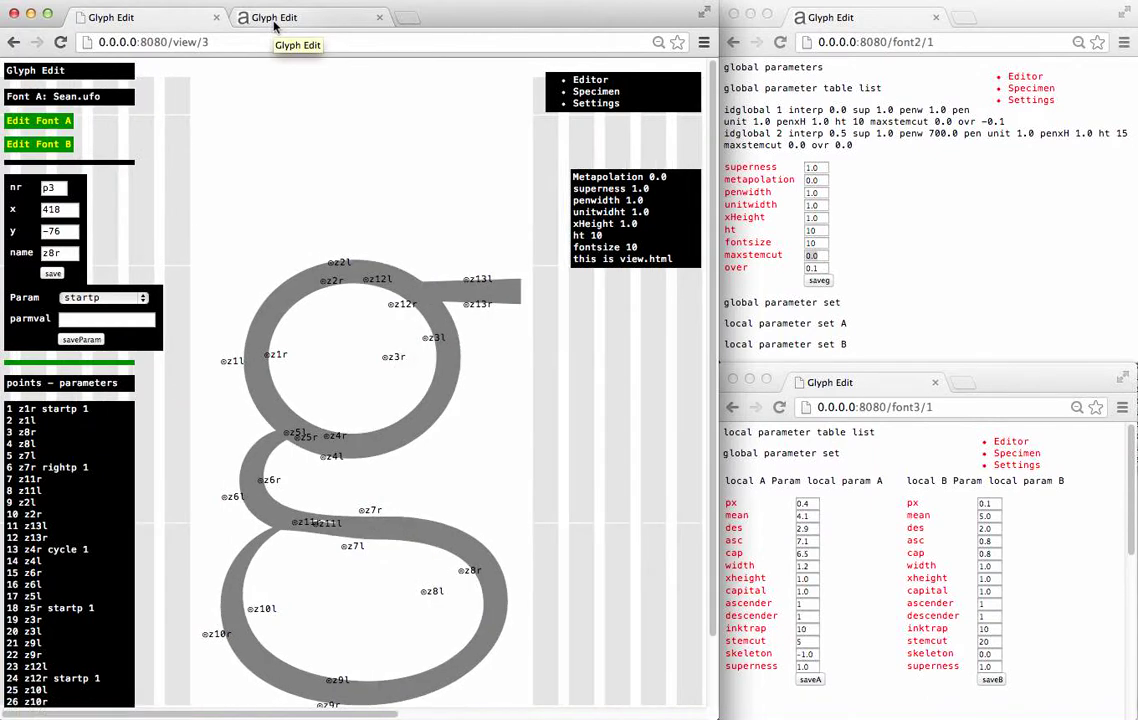
pyautogui.click(275, 27)
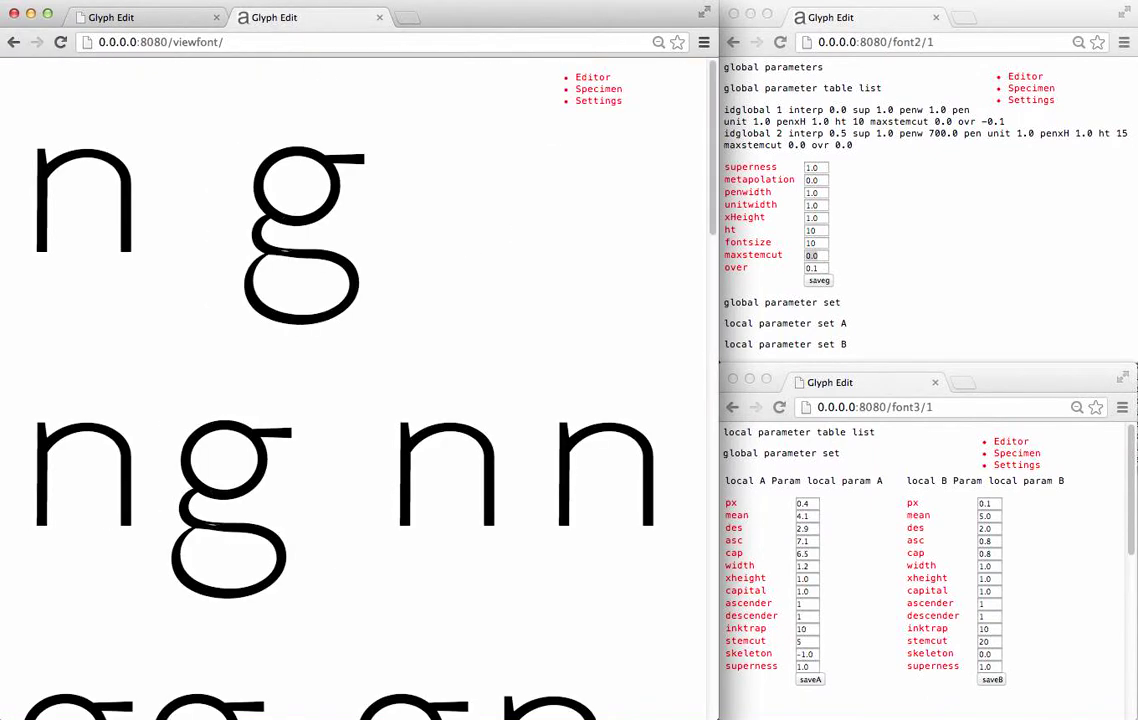